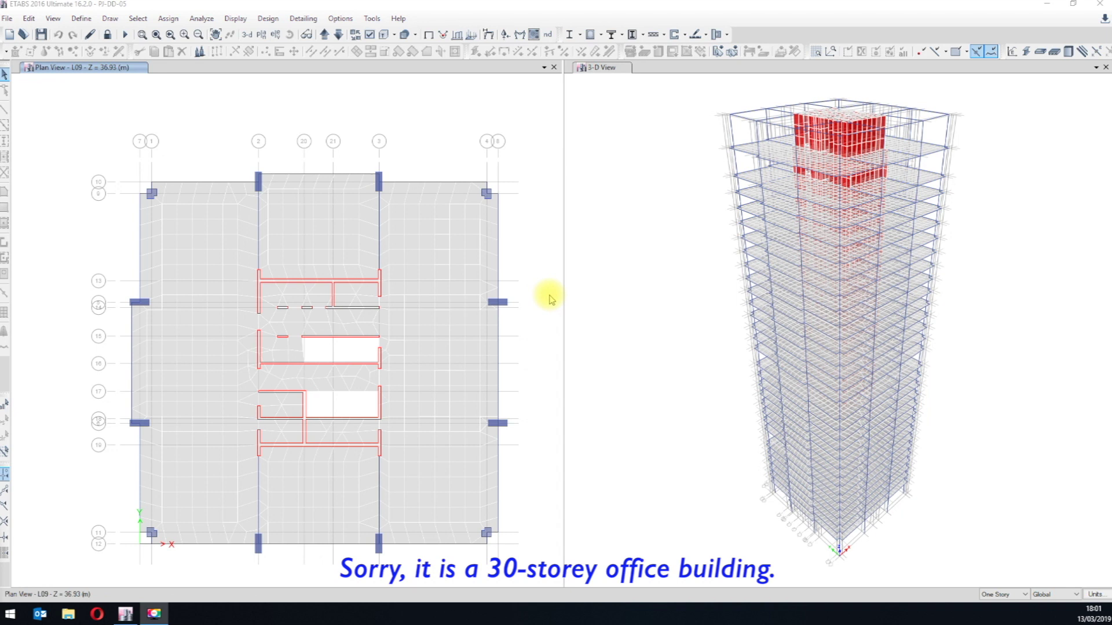
# Step: Review the model's load pattern definitions and close them without changes
pyautogui.click(77, 24)
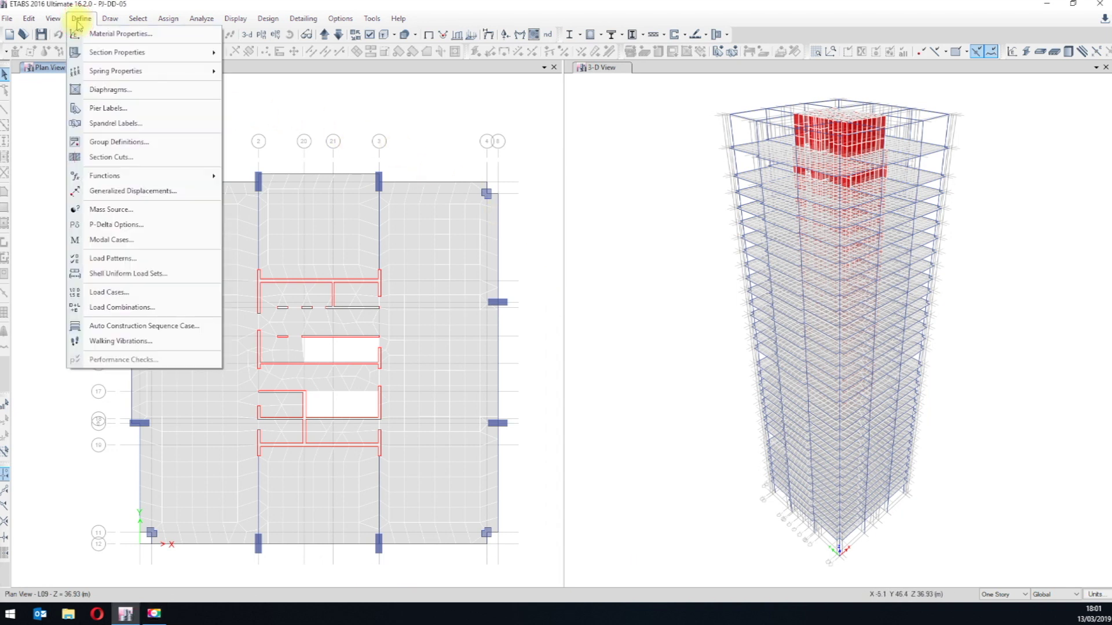
pyautogui.click(114, 258)
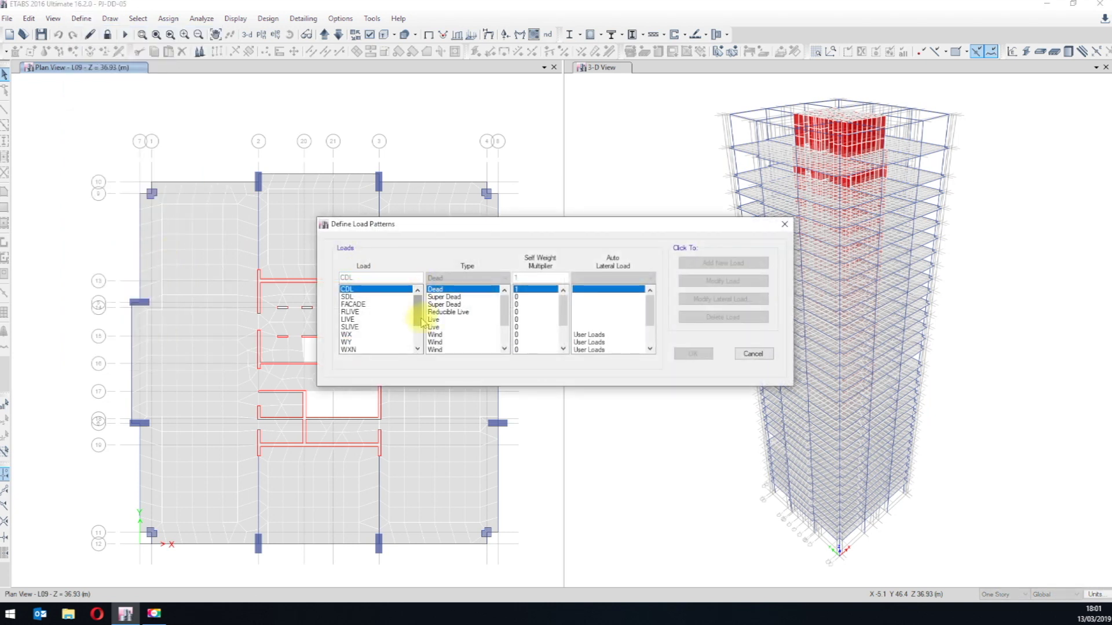
pyautogui.click(417, 348)
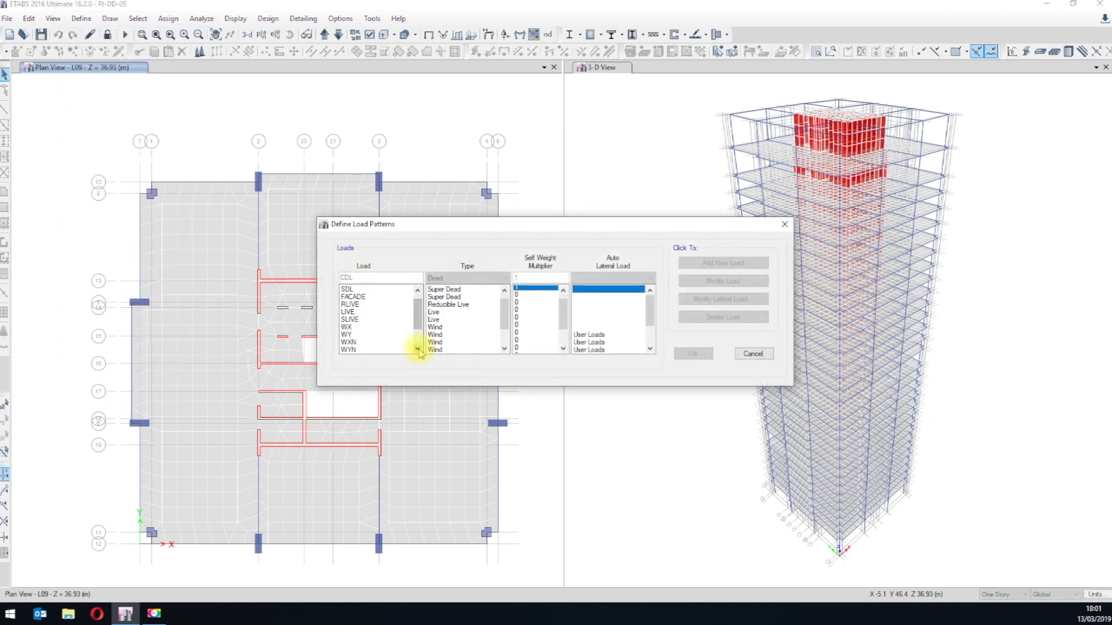
pyautogui.click(417, 349)
pyautogui.click(417, 349)
pyautogui.click(416, 348)
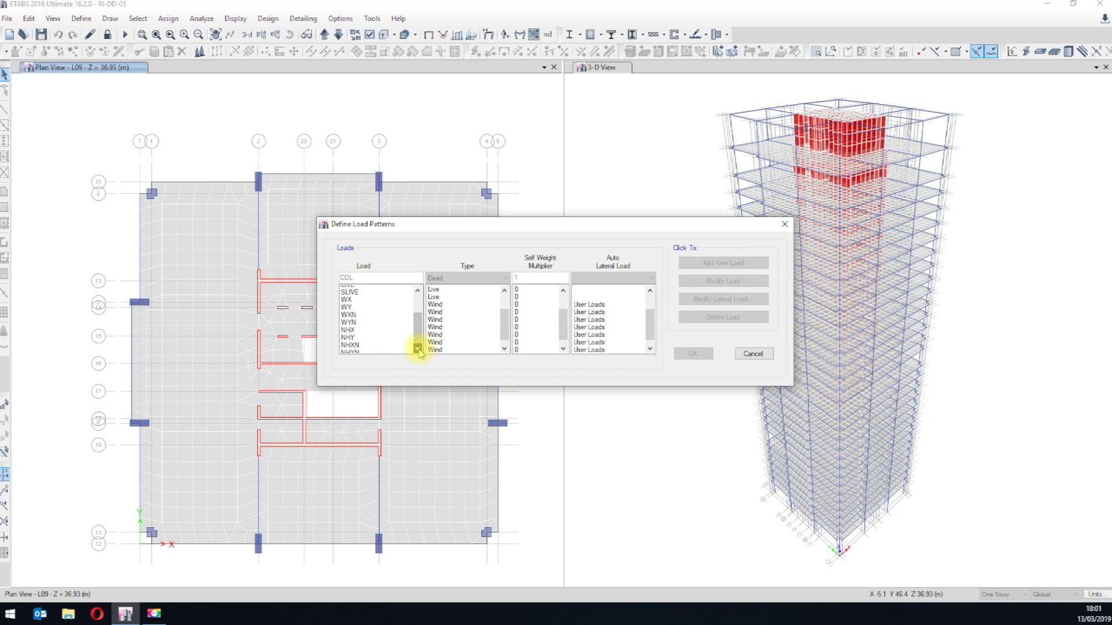
pyautogui.click(417, 349)
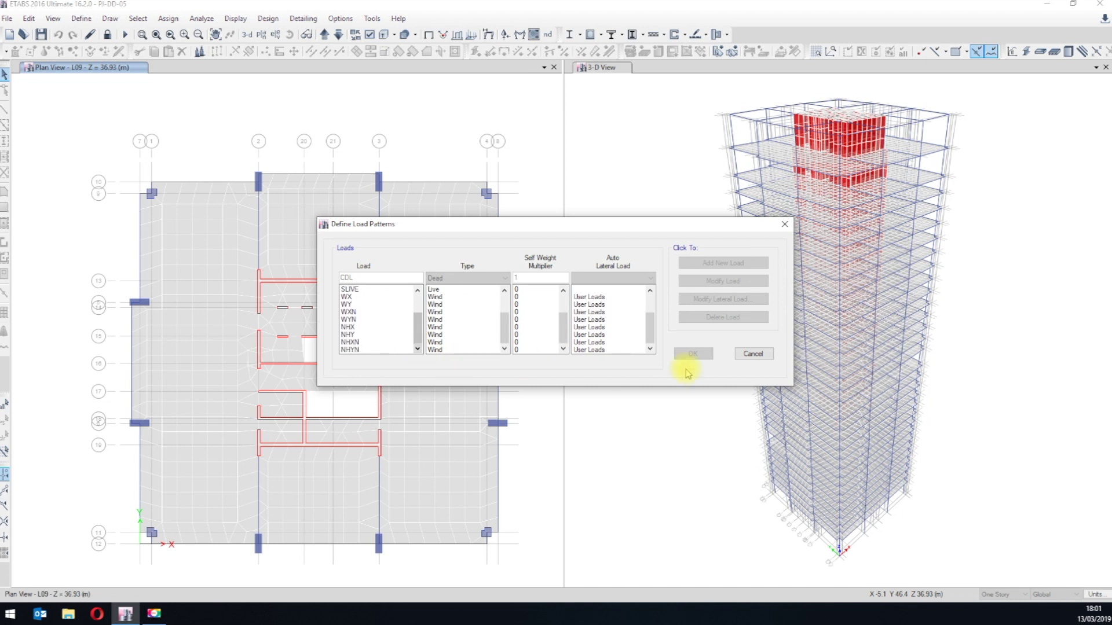
pyautogui.click(753, 354)
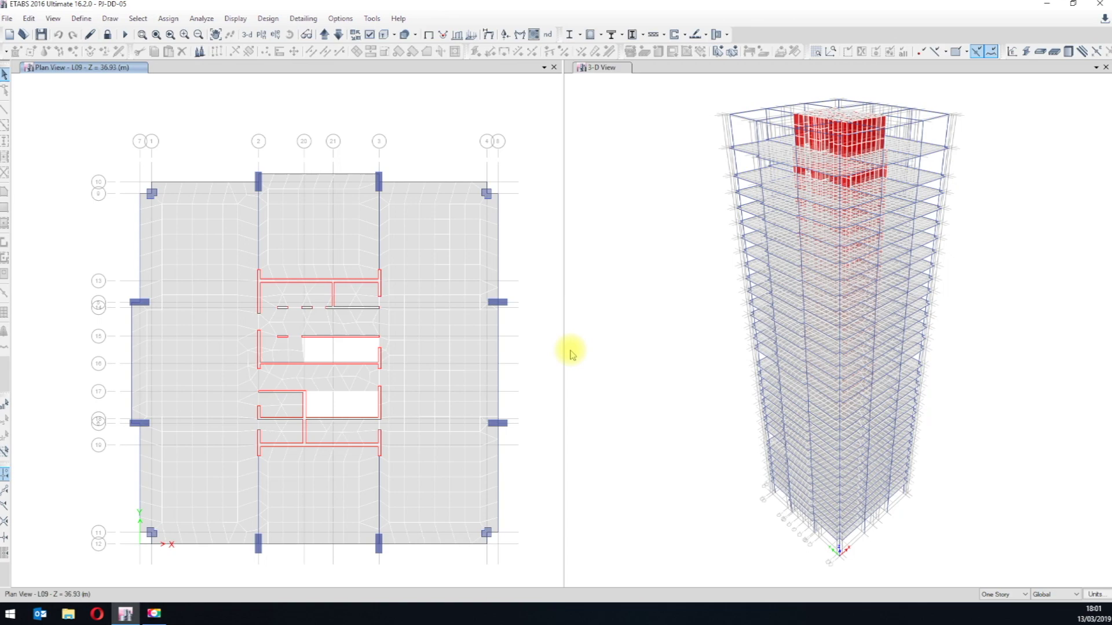
# Step: Inspect the load factors of combination U1 and close the combinations without changes
pyautogui.click(82, 18)
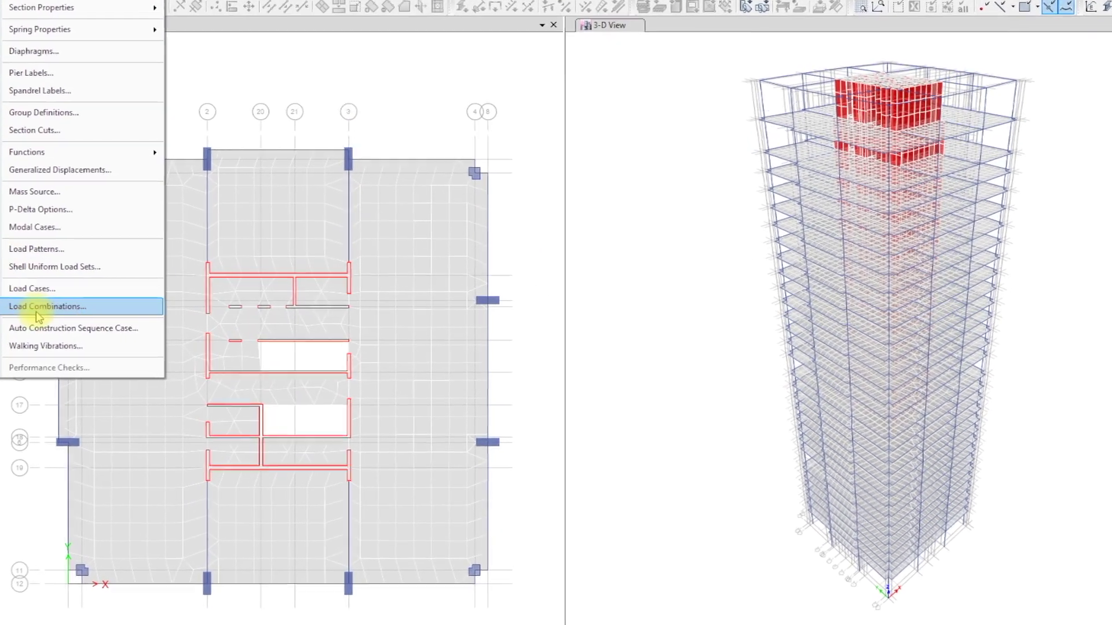
pyautogui.click(36, 307)
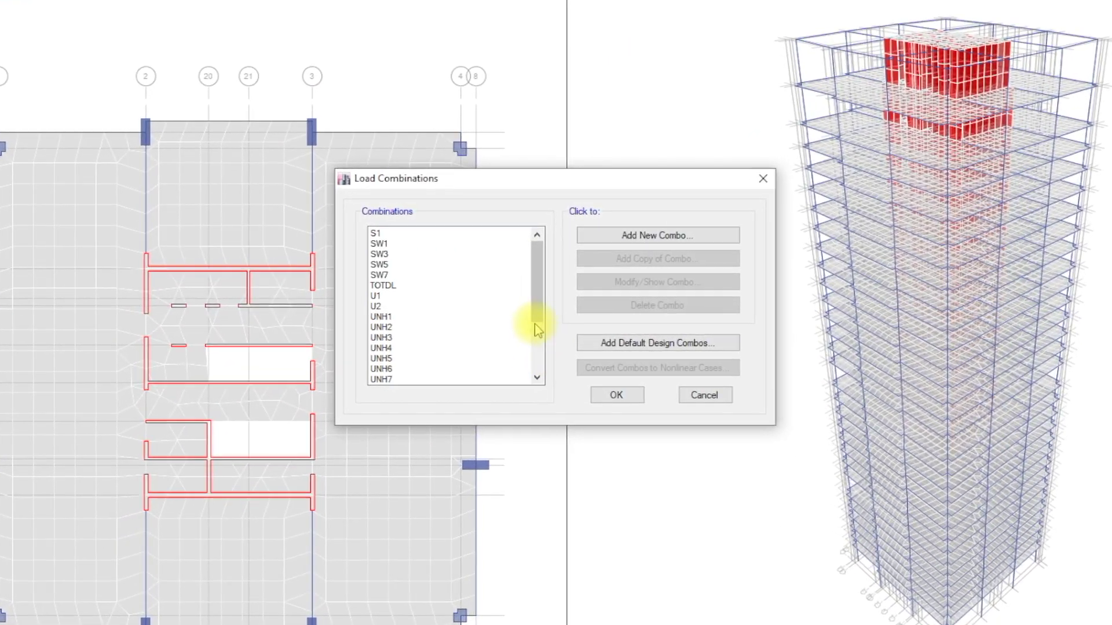
pyautogui.moveTo(375, 318)
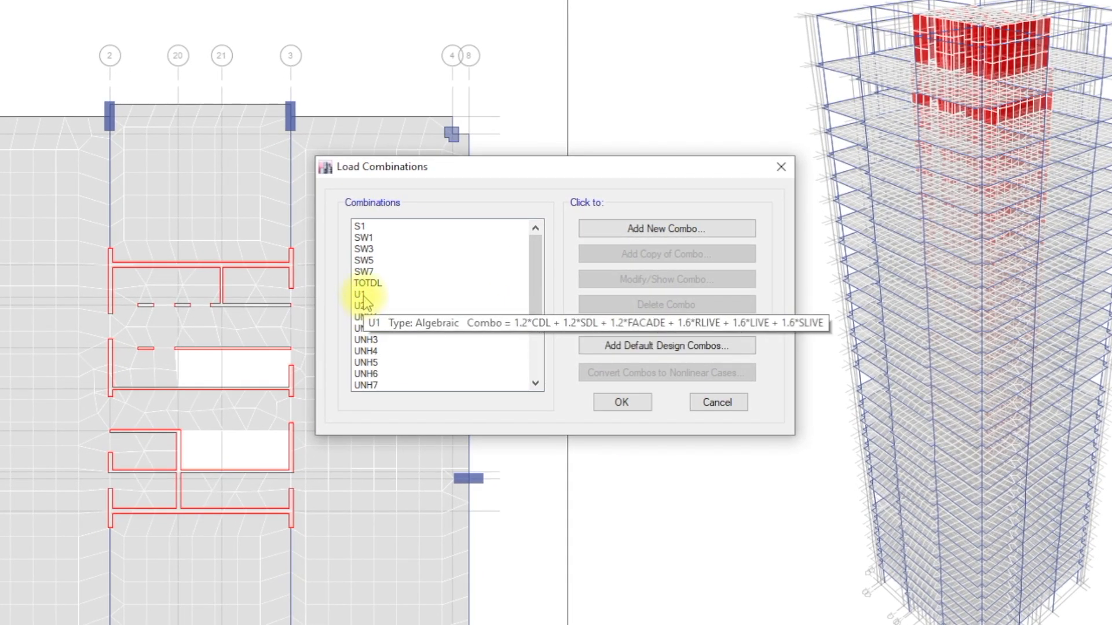
pyautogui.click(364, 295)
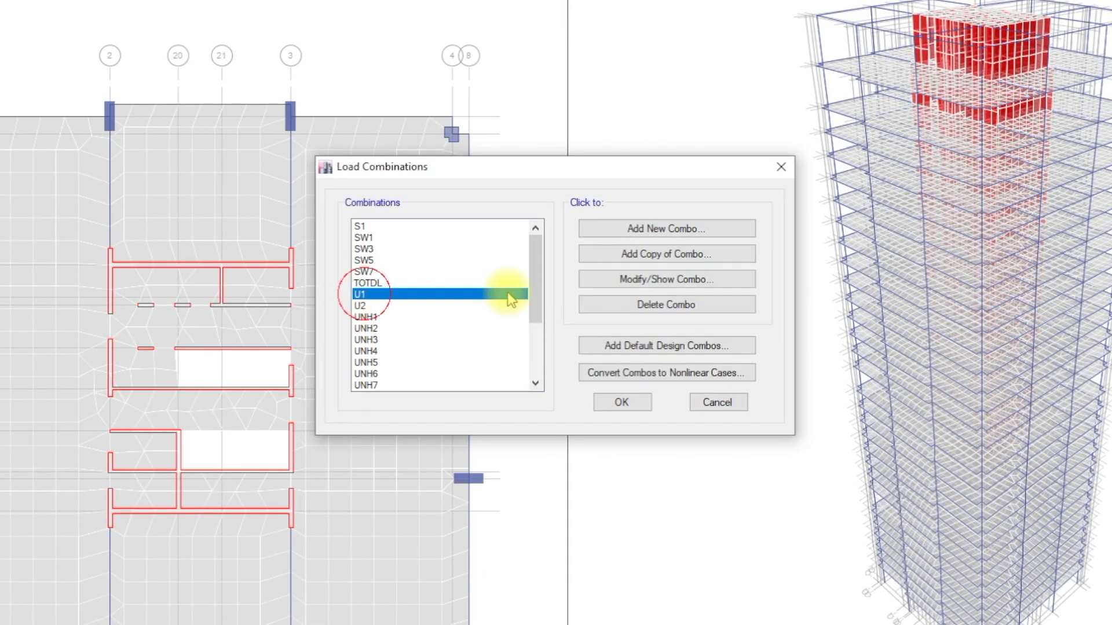
pyautogui.click(666, 279)
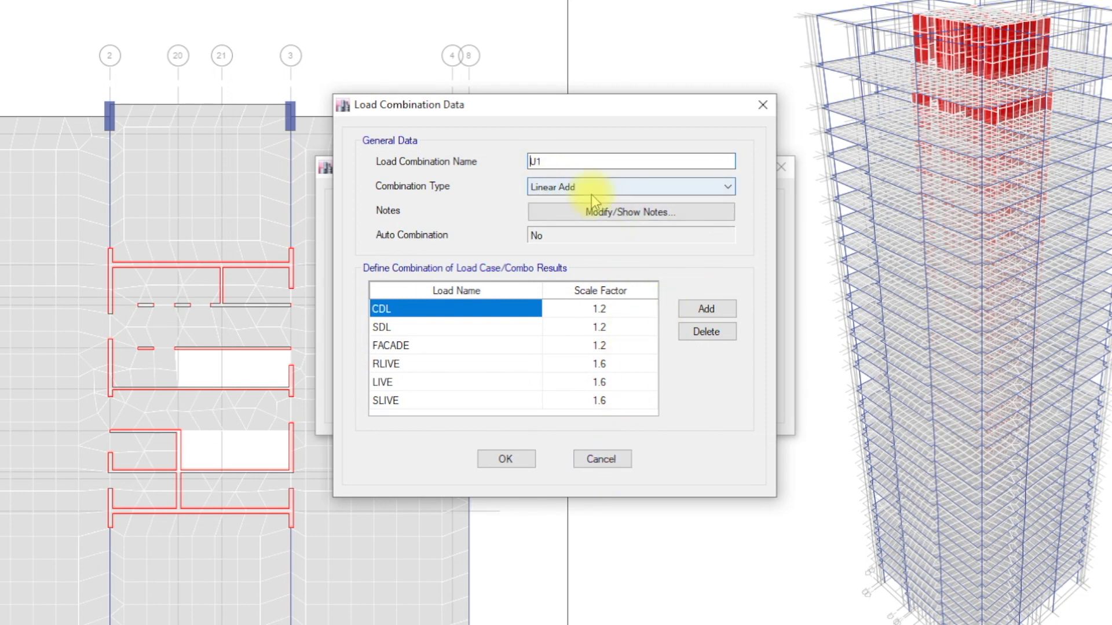
pyautogui.click(600, 459)
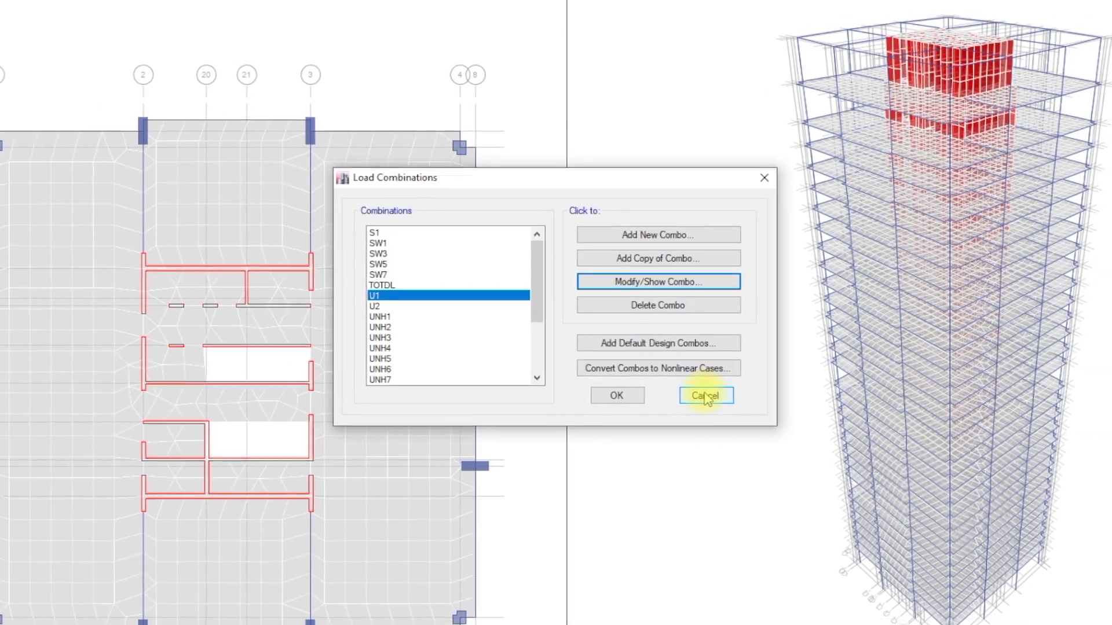
pyautogui.click(705, 402)
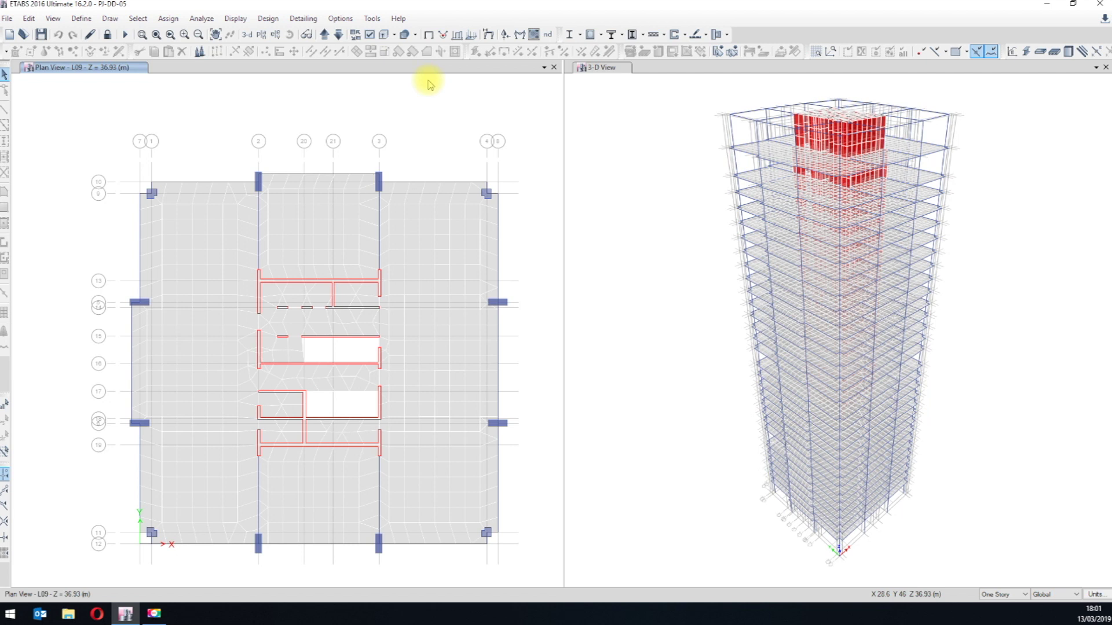
# Step: Run the myETABS_Load_Combination_Manager plugin to extract the load combinations to Excel
pyautogui.click(370, 18)
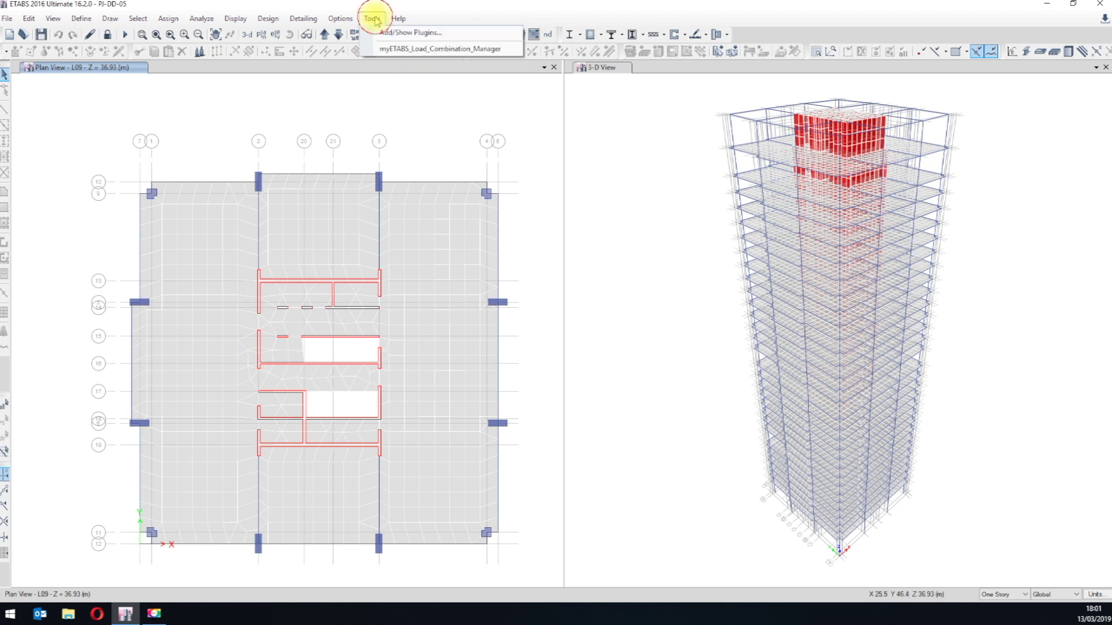
pyautogui.click(404, 51)
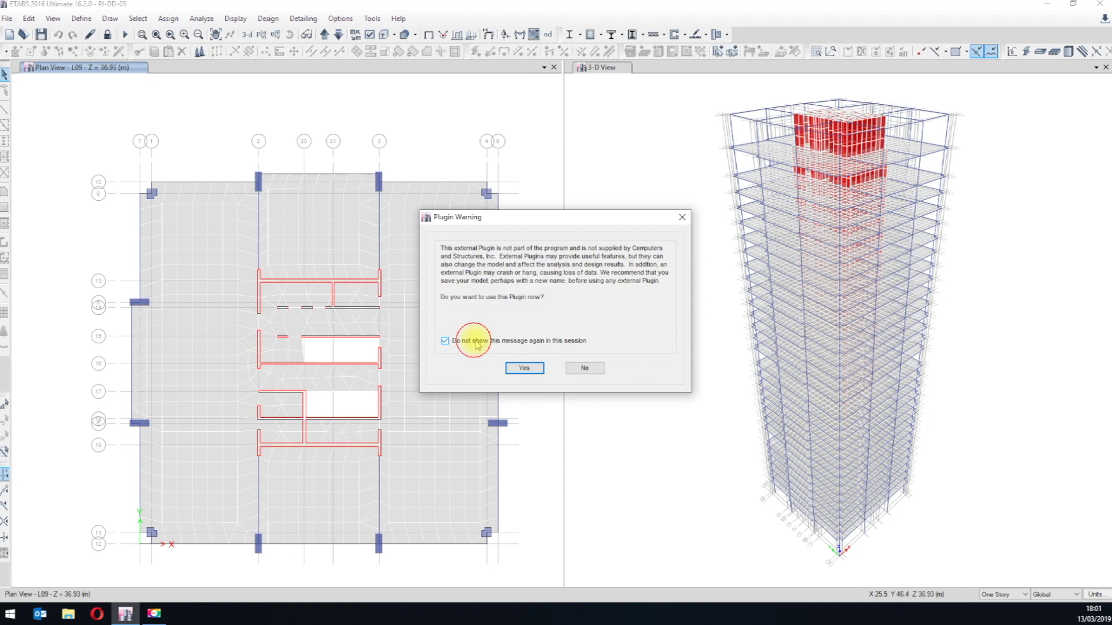
pyautogui.click(509, 368)
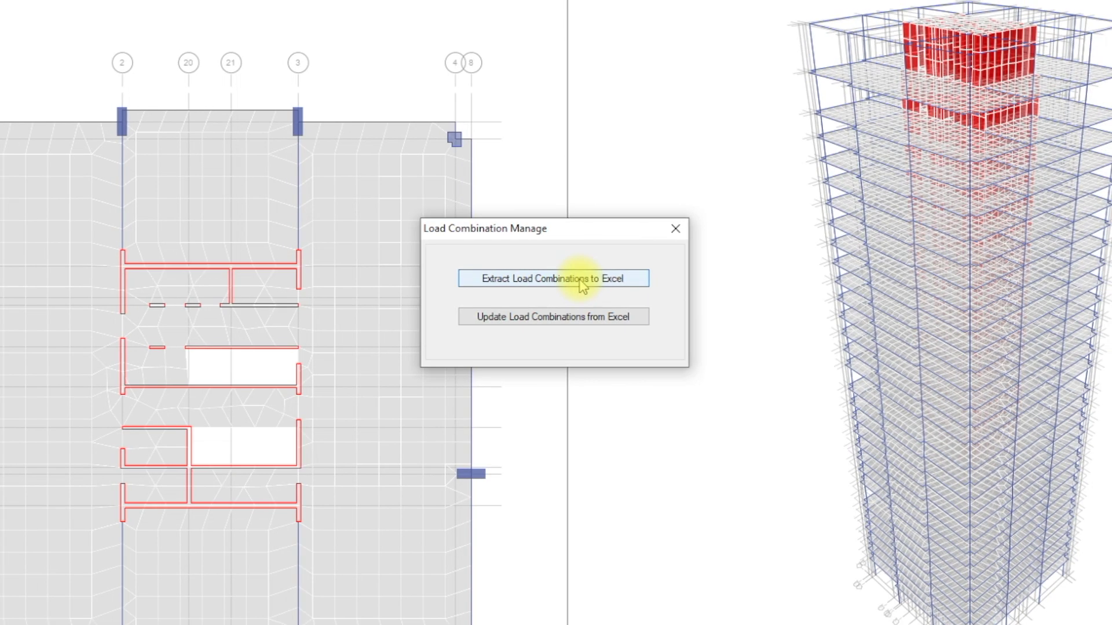
pyautogui.click(582, 283)
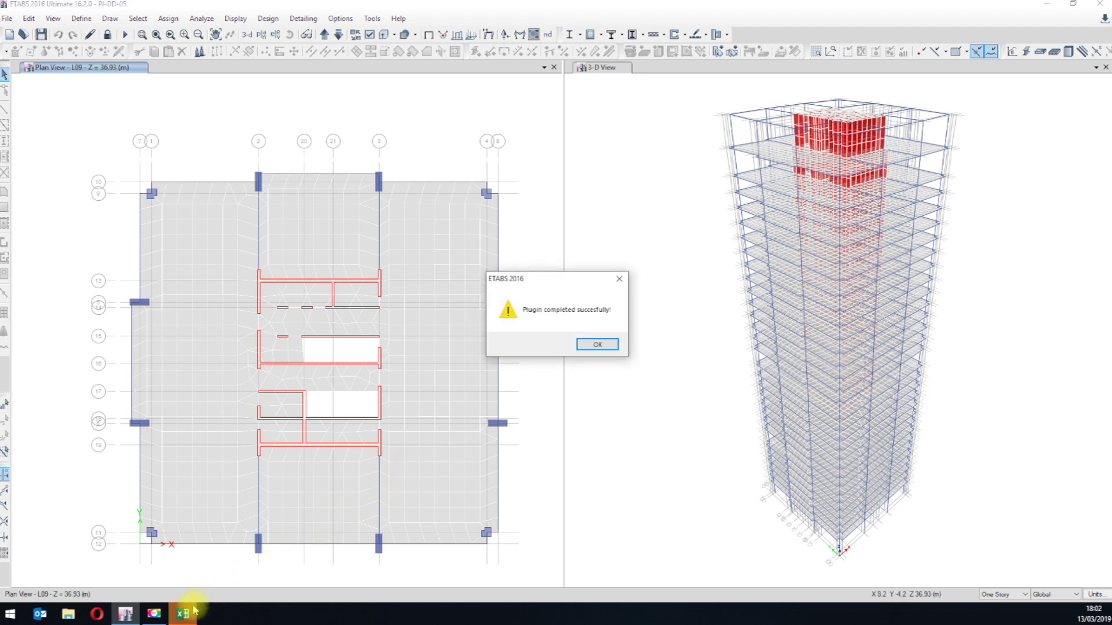
pyautogui.click(592, 344)
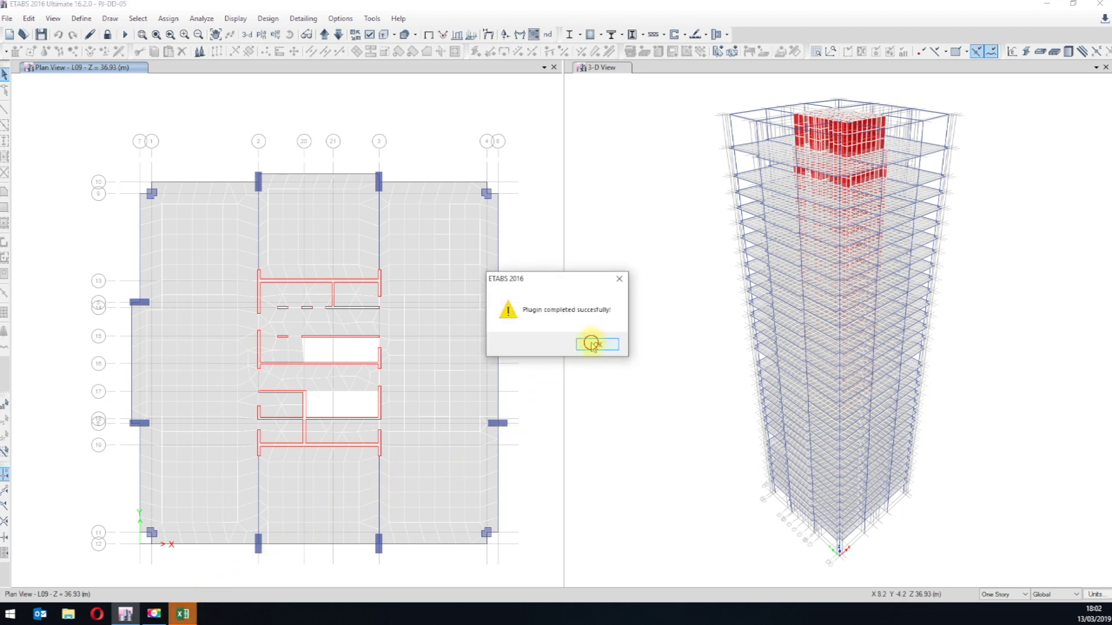
# Step: Switch to the LC.xlsx workbook and maximize its window
pyautogui.click(183, 619)
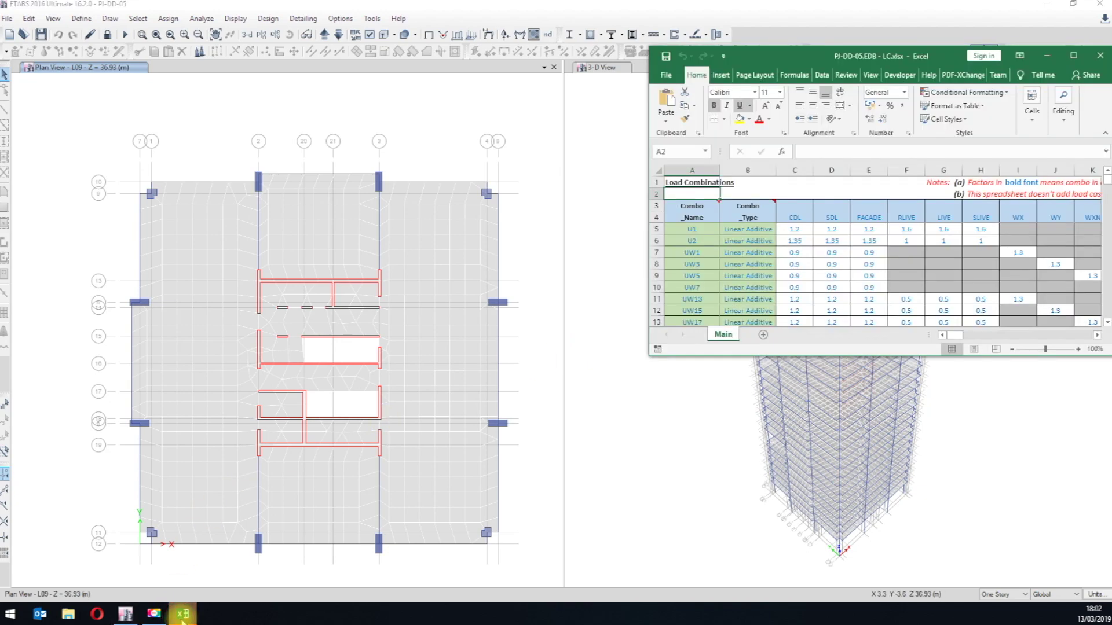
pyautogui.click(1073, 56)
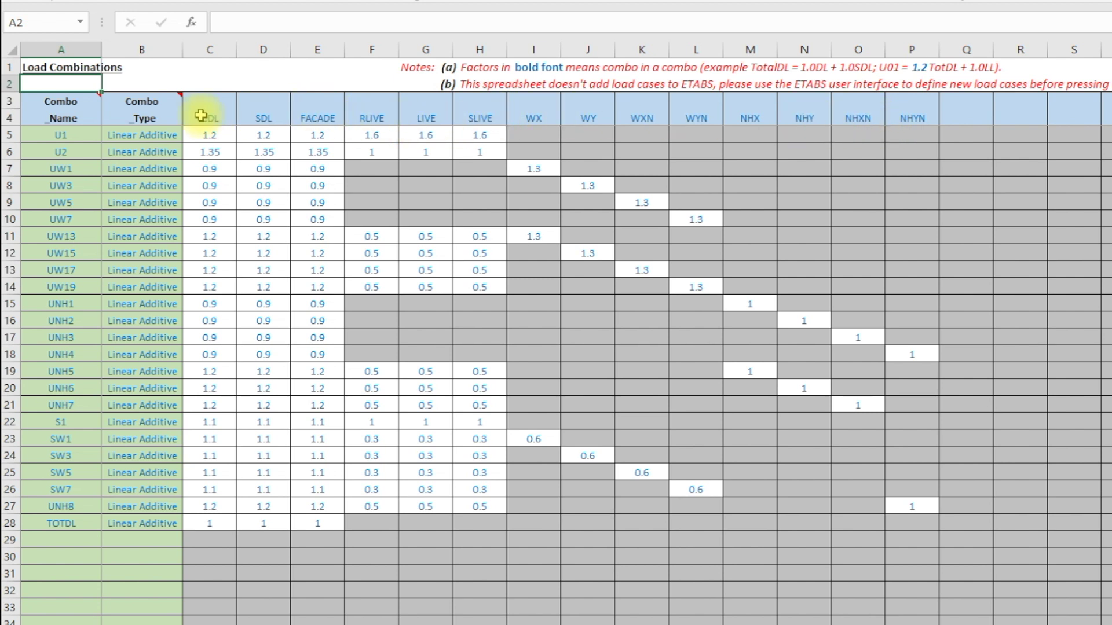
# Step: Add combo ULSEnve as an Envelope type in row 29, then select names U1 to UNH7
pyautogui.click(60, 539)
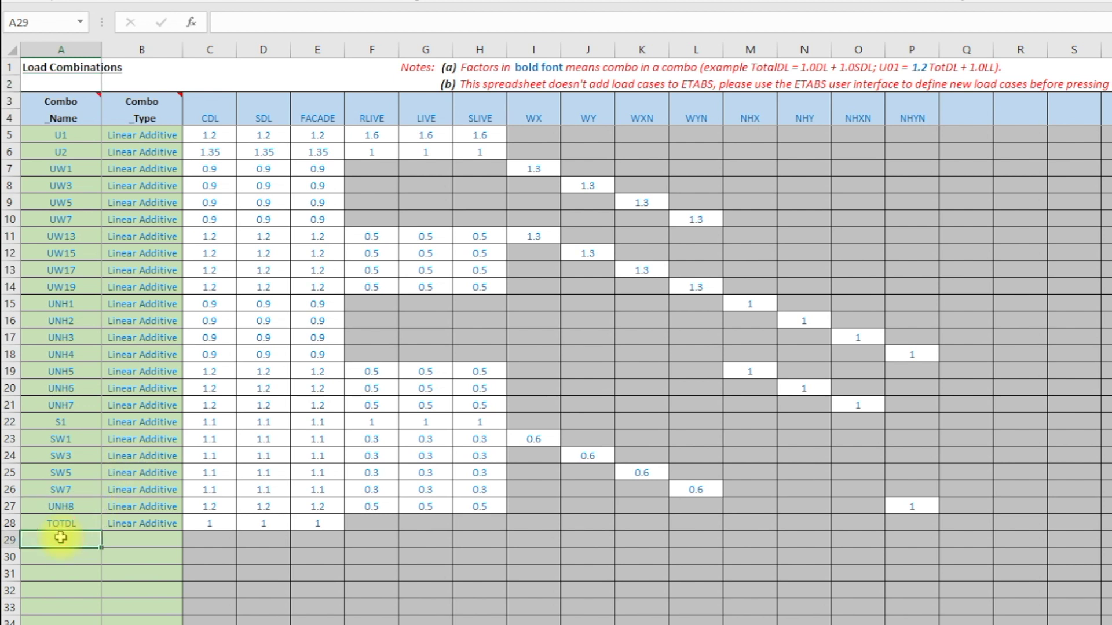
pyautogui.write('ULSEnve')
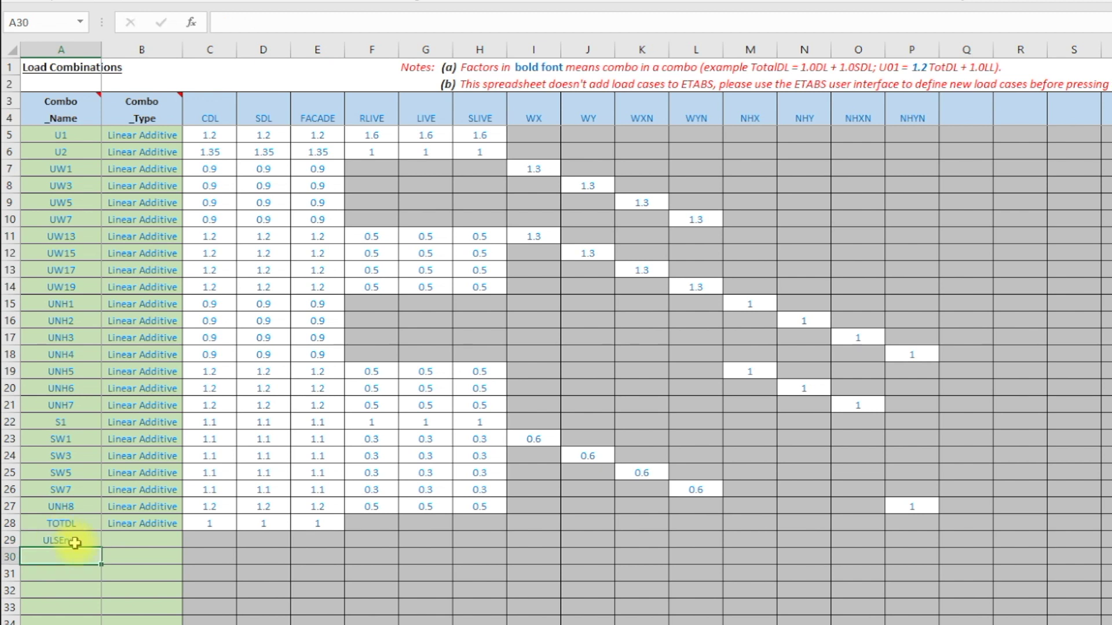
pyautogui.click(163, 539)
pyautogui.click(190, 539)
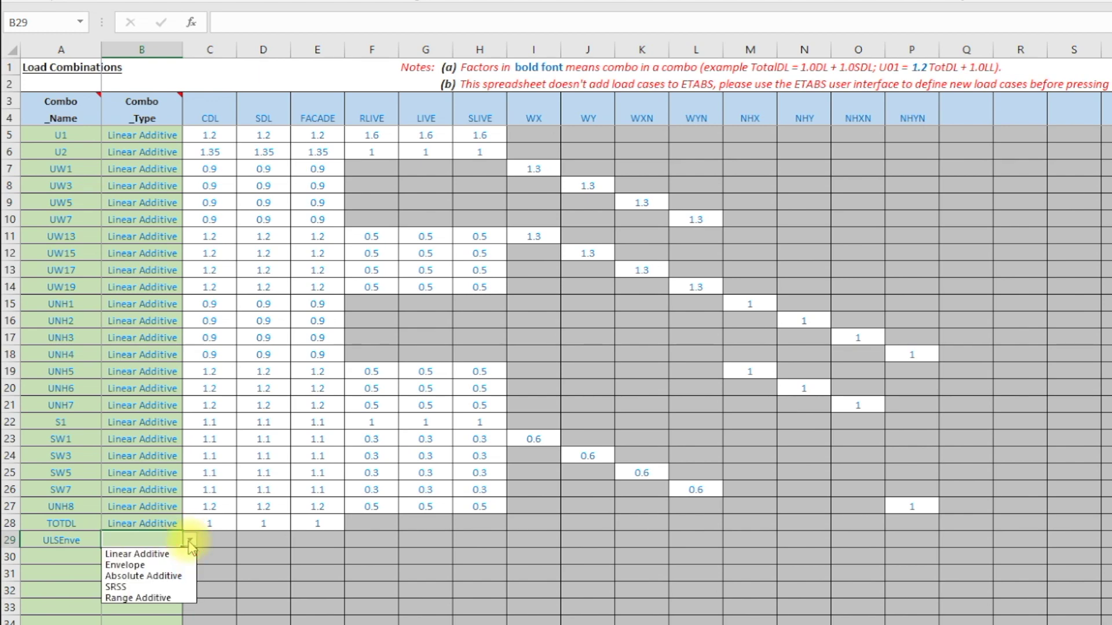
pyautogui.click(166, 560)
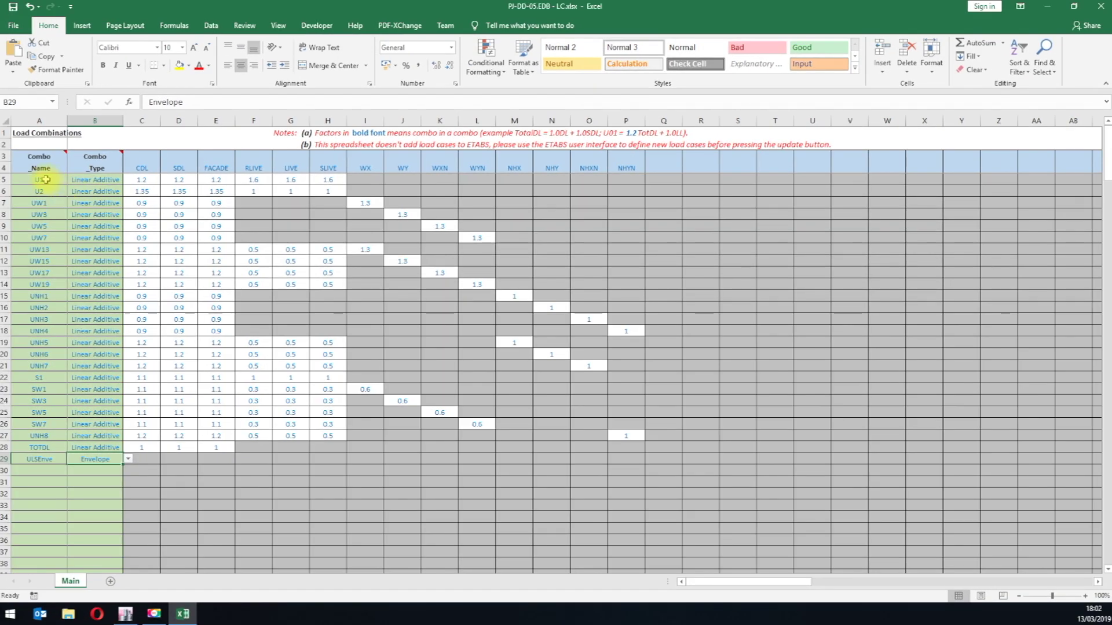
pyautogui.moveTo(80, 150); pyautogui.dragTo(33, 367)
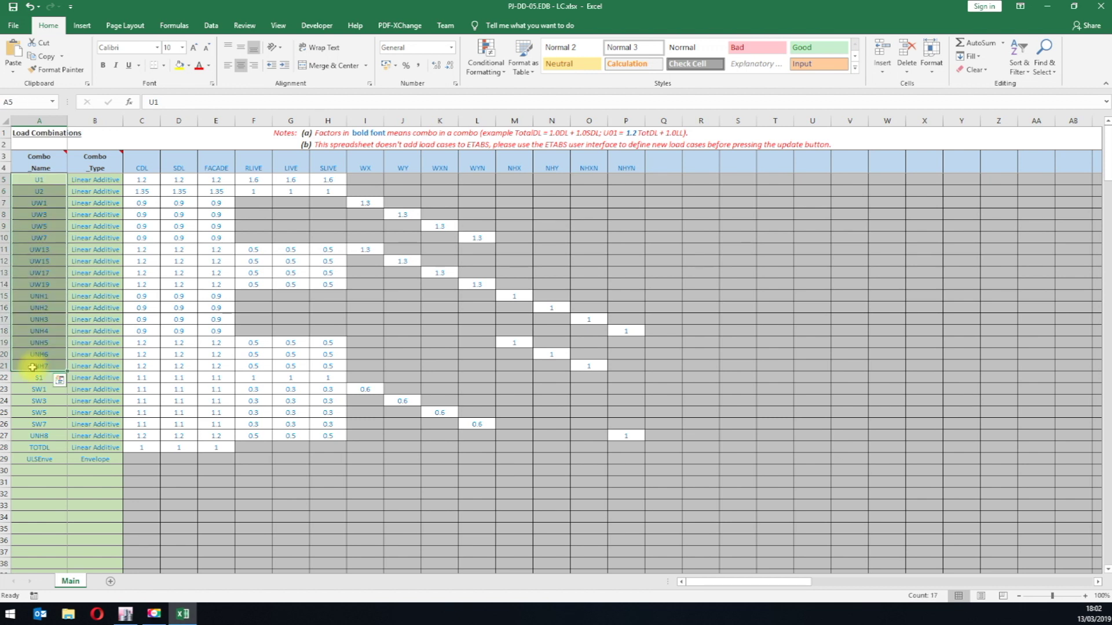
# Step: Paste the U1–UNH7 names as transposed values across row 4 starting at Q4
pyautogui.hotkey('ctrl', 'c')
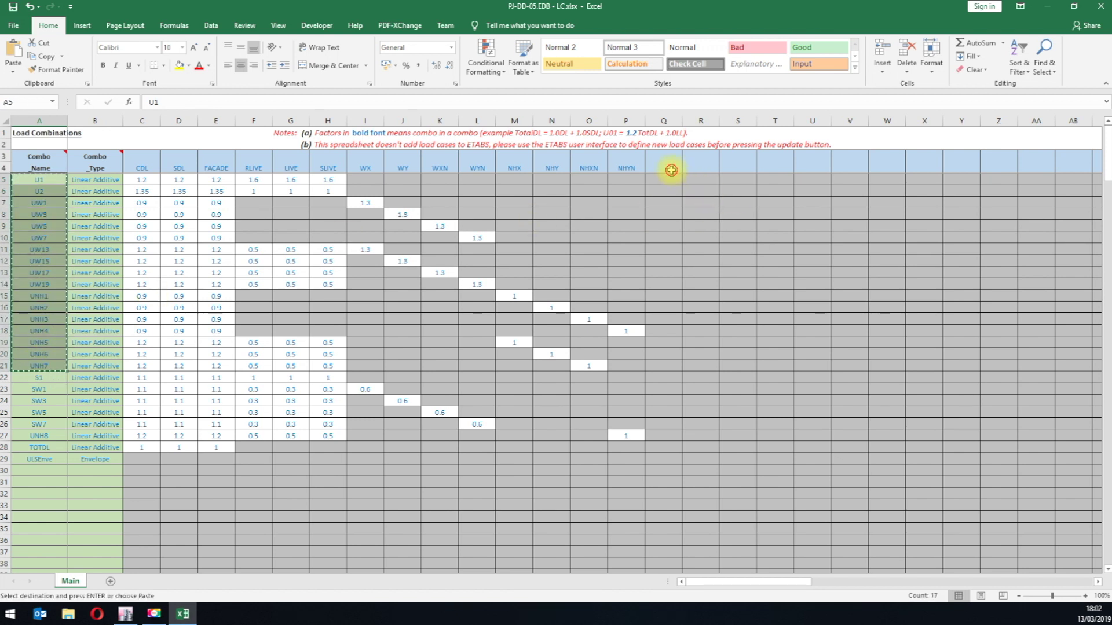
pyautogui.click(671, 170)
pyautogui.rightClick(670, 169)
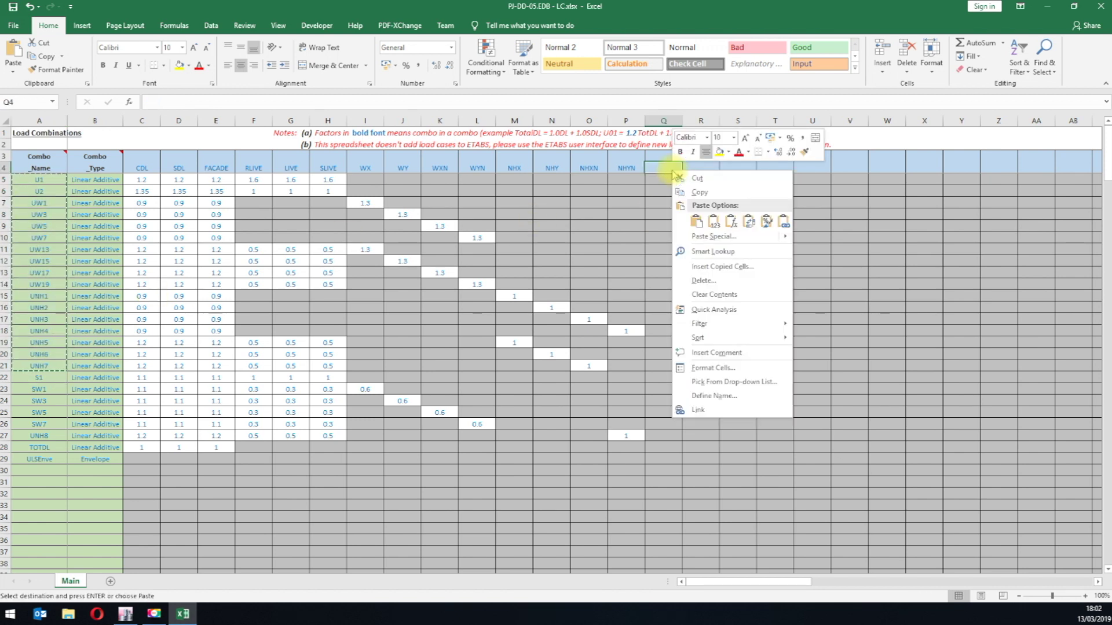
pyautogui.click(710, 240)
pyautogui.click(621, 193)
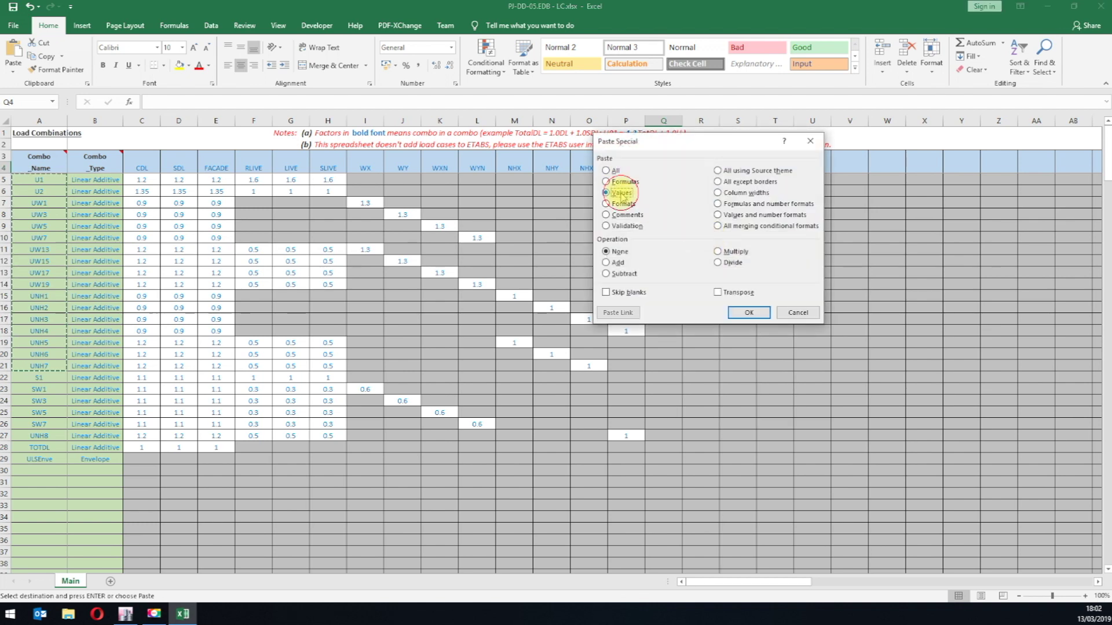
pyautogui.click(721, 292)
pyautogui.click(748, 313)
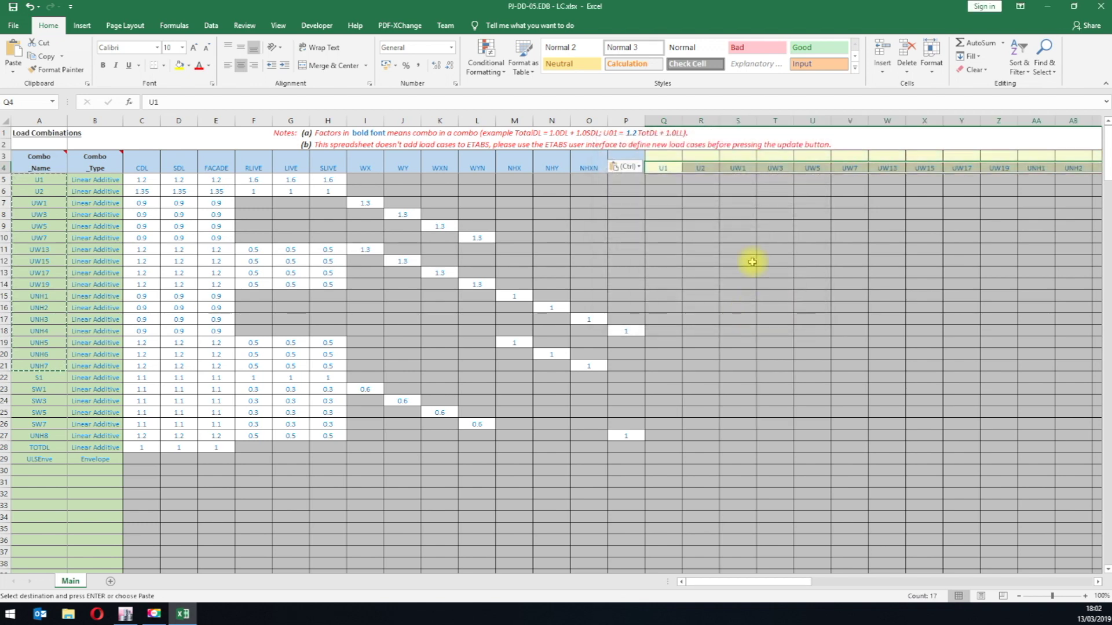
pyautogui.click(670, 191)
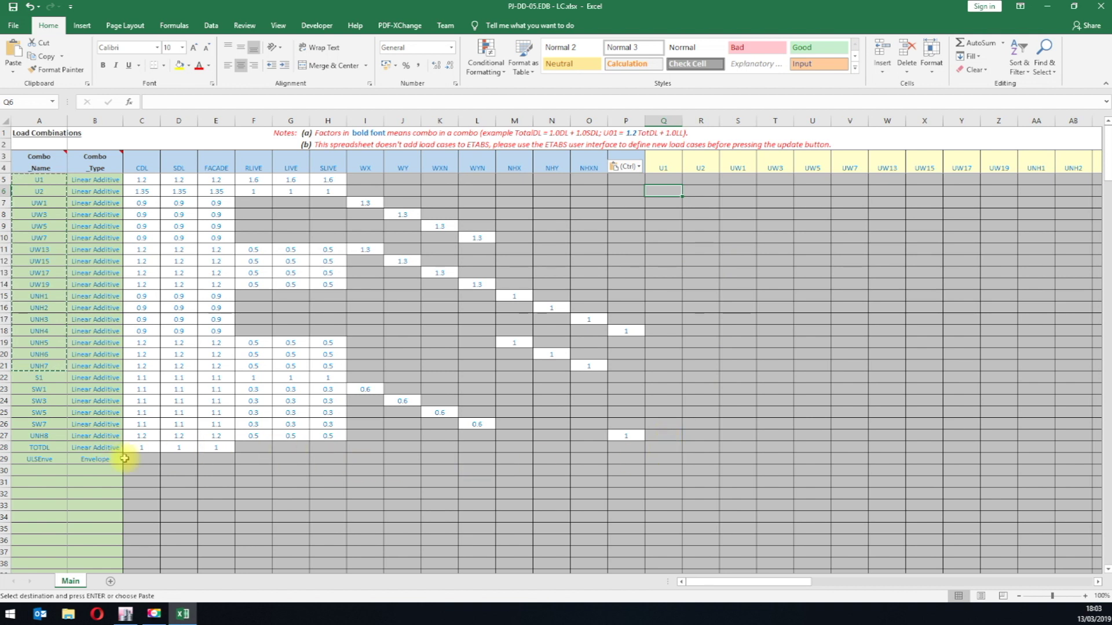
# Step: Enter a bold 1 in Q29 and fill it right through AG29
pyautogui.click(670, 458)
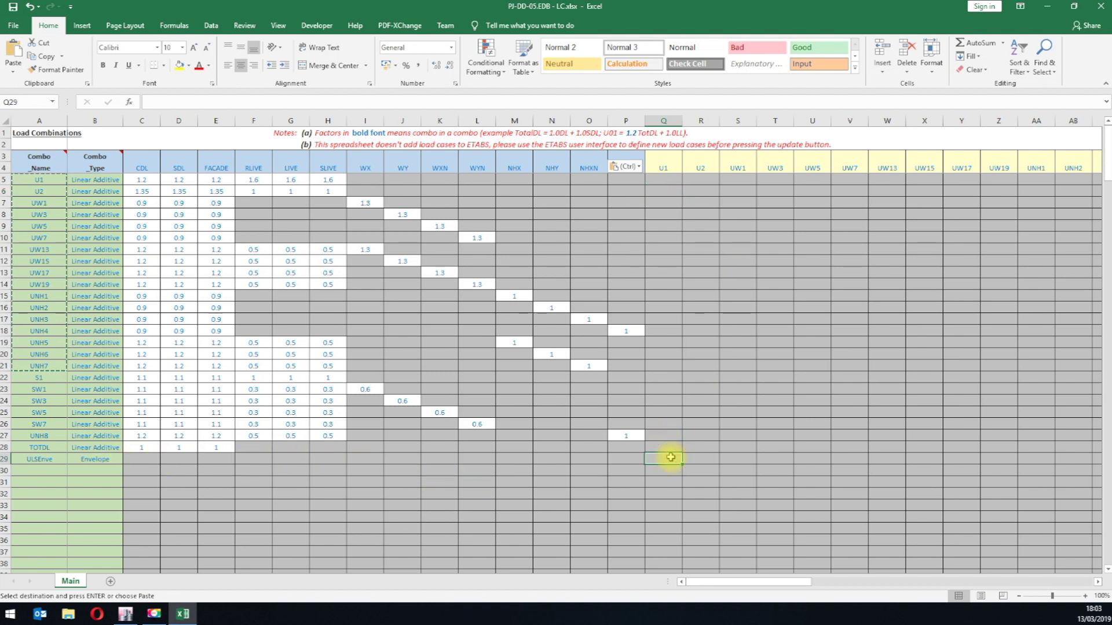
pyautogui.write('1')
pyautogui.hotkey('ctrl', 'Return')
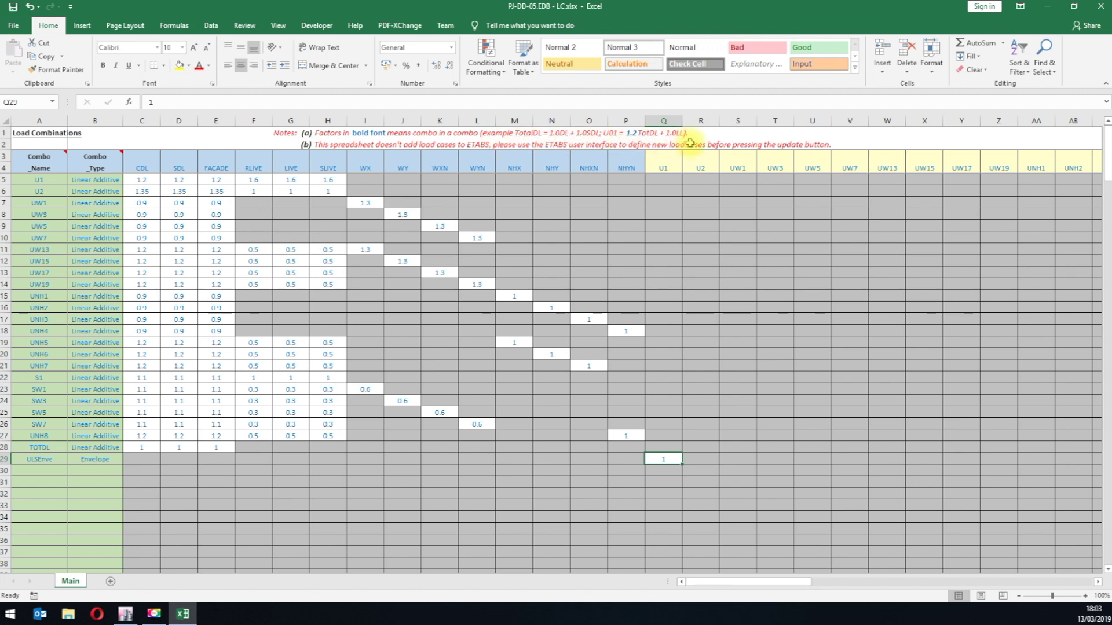
pyautogui.click(103, 65)
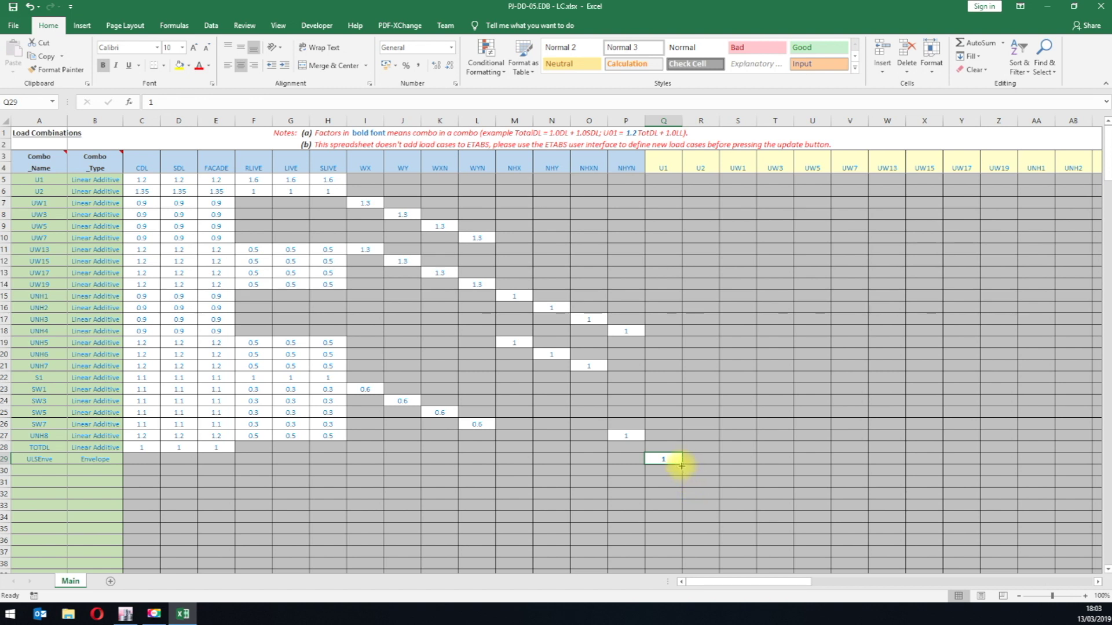
pyautogui.moveTo(681, 466); pyautogui.dragTo(737, 472)
pyautogui.moveTo(818, 579); pyautogui.dragTo(675, 585)
pyautogui.click(775, 515)
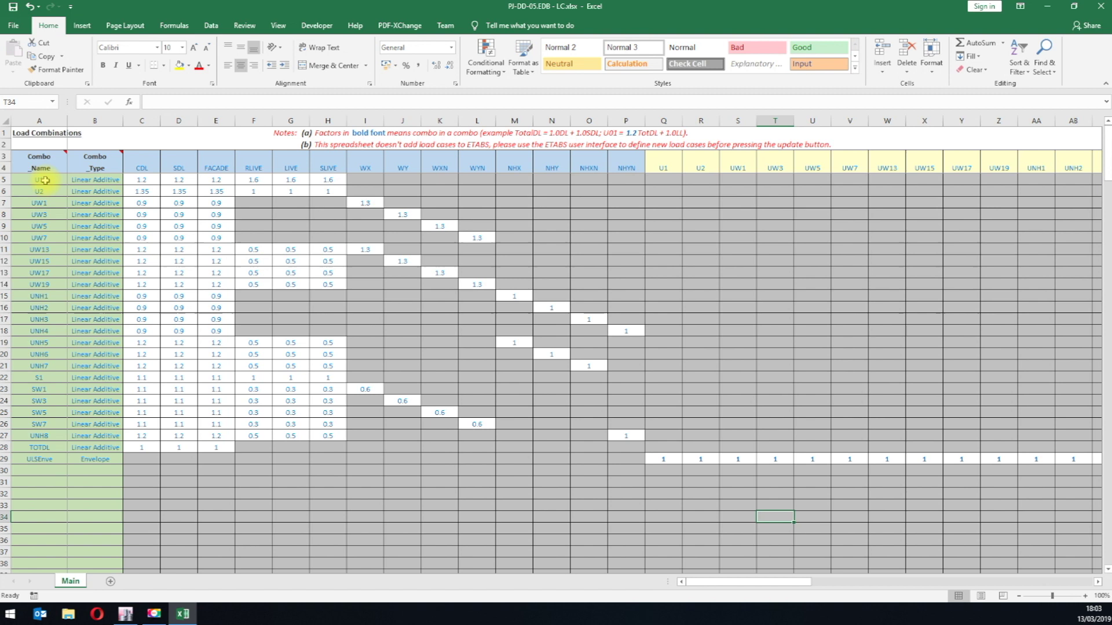
# Step: Duplicate rows U1–UNH7 with their factors into rows 30–46 and copy the names in A30:A46
pyautogui.moveTo(44, 180); pyautogui.dragTo(636, 366)
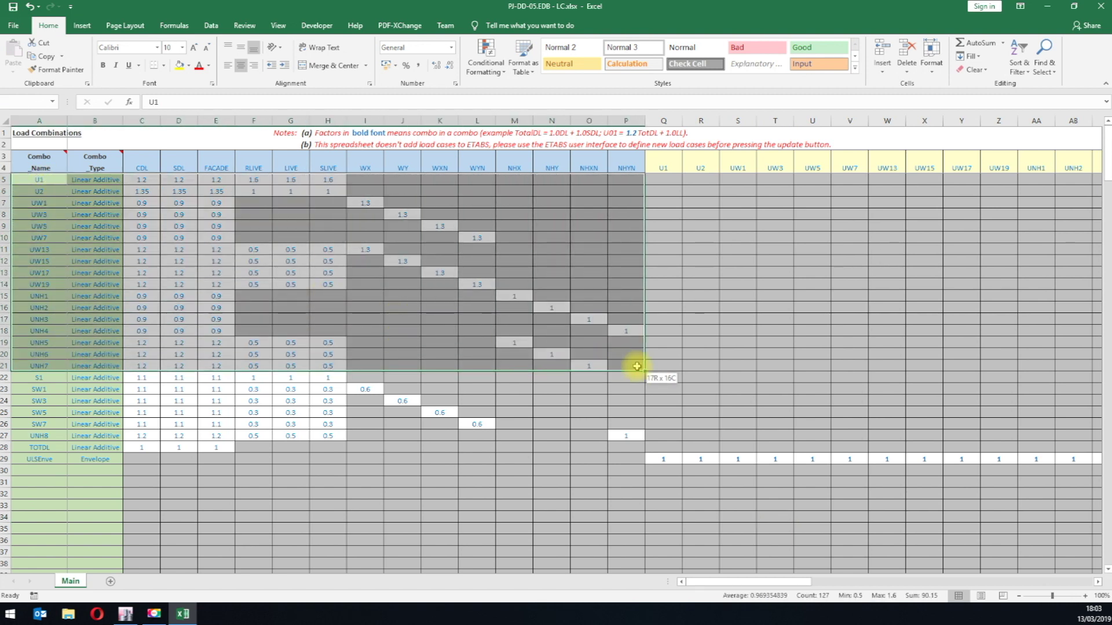
pyautogui.hotkey('ctrl', 'c')
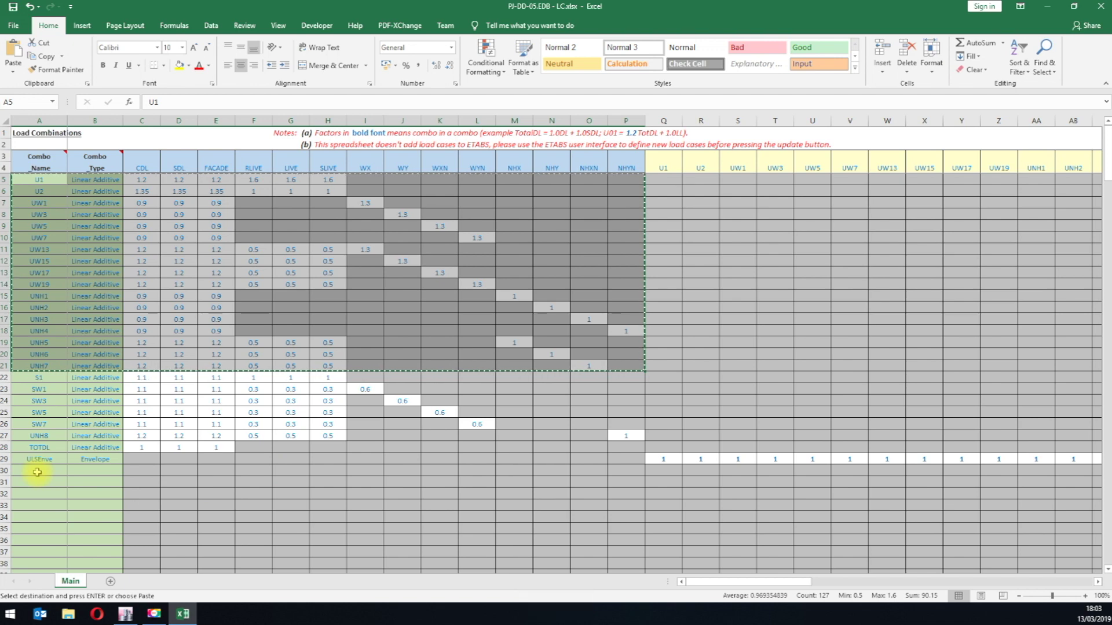
pyautogui.click(37, 472)
pyautogui.hotkey('ctrl', 'v')
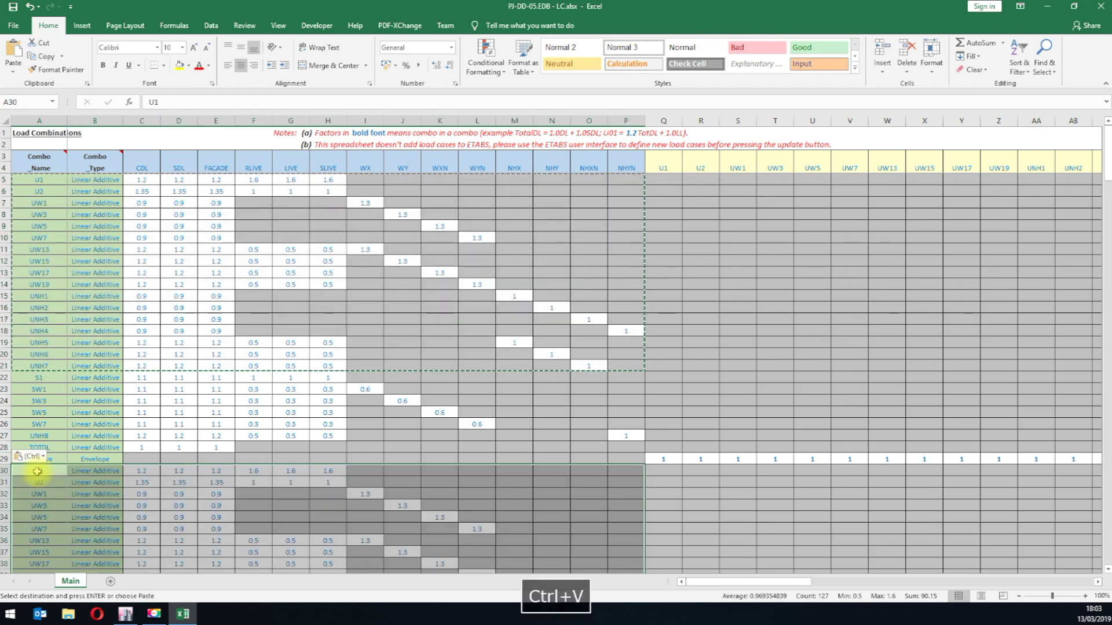
pyautogui.scroll(-4, 58, 464)
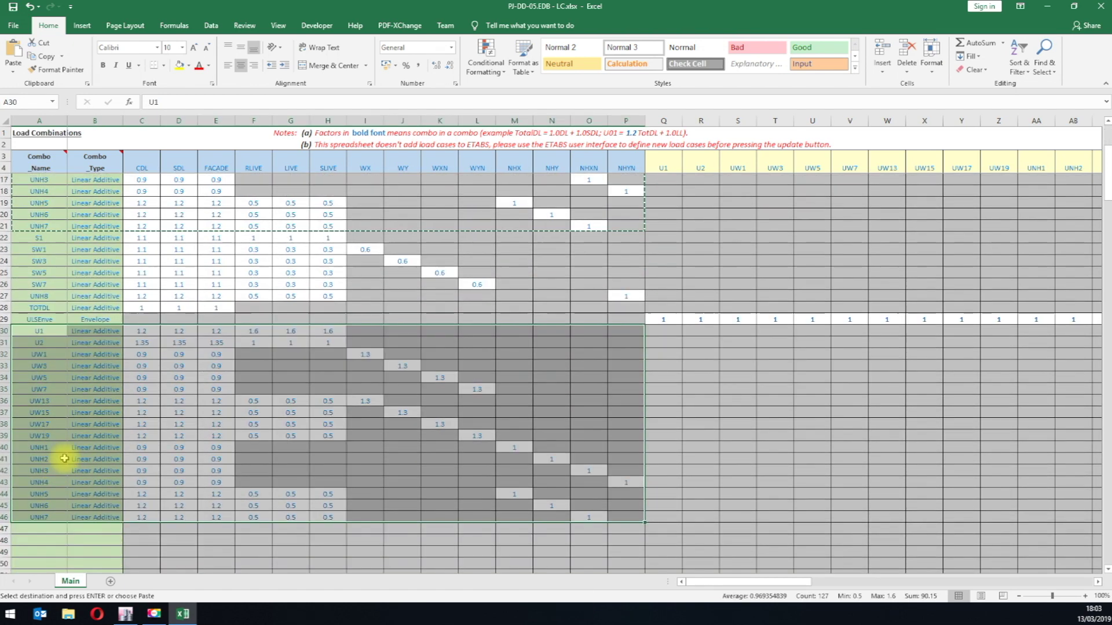
pyautogui.moveTo(42, 330); pyautogui.dragTo(38, 514)
pyautogui.hotkey('ctrl', 'c')
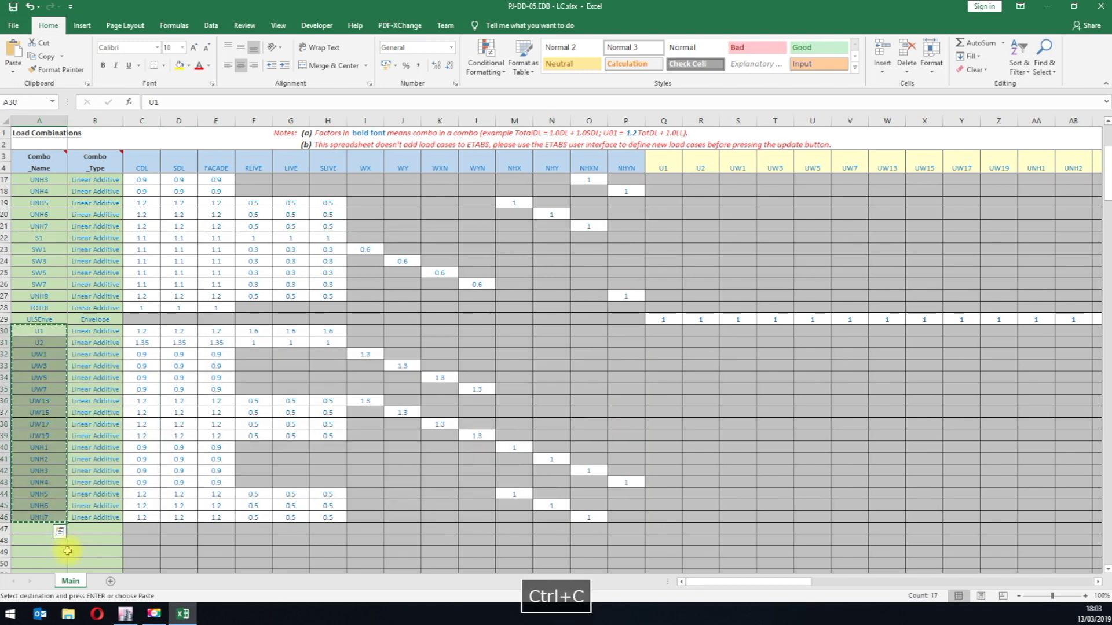
# Step: Add a new sheet and paste the copied combo names at C8
pyautogui.click(110, 582)
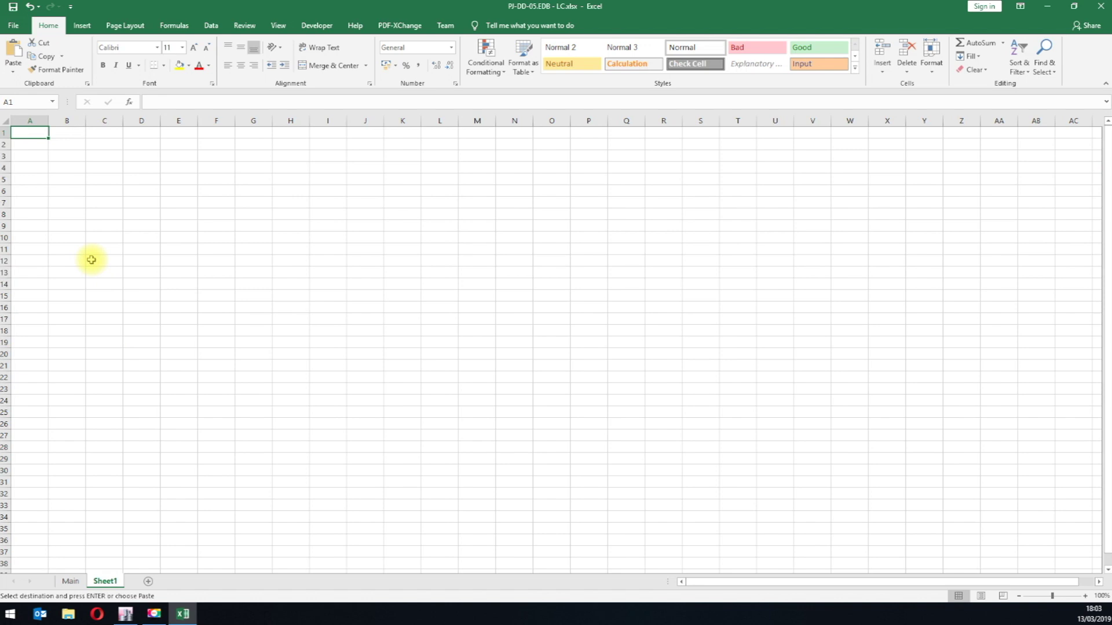
pyautogui.click(95, 217)
pyautogui.hotkey('ctrl', 'v')
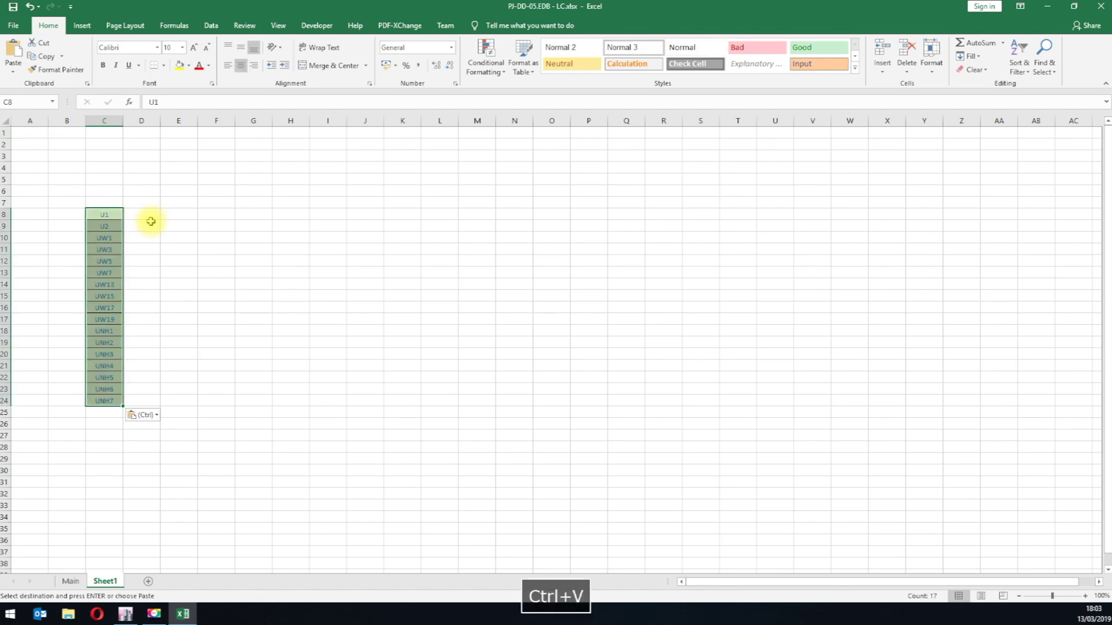
# Step: Build names U1-LLReduced through UNH7-LLReduced with a formula filled down from D8, and copy them
pyautogui.click(147, 216)
pyautogui.write('=')
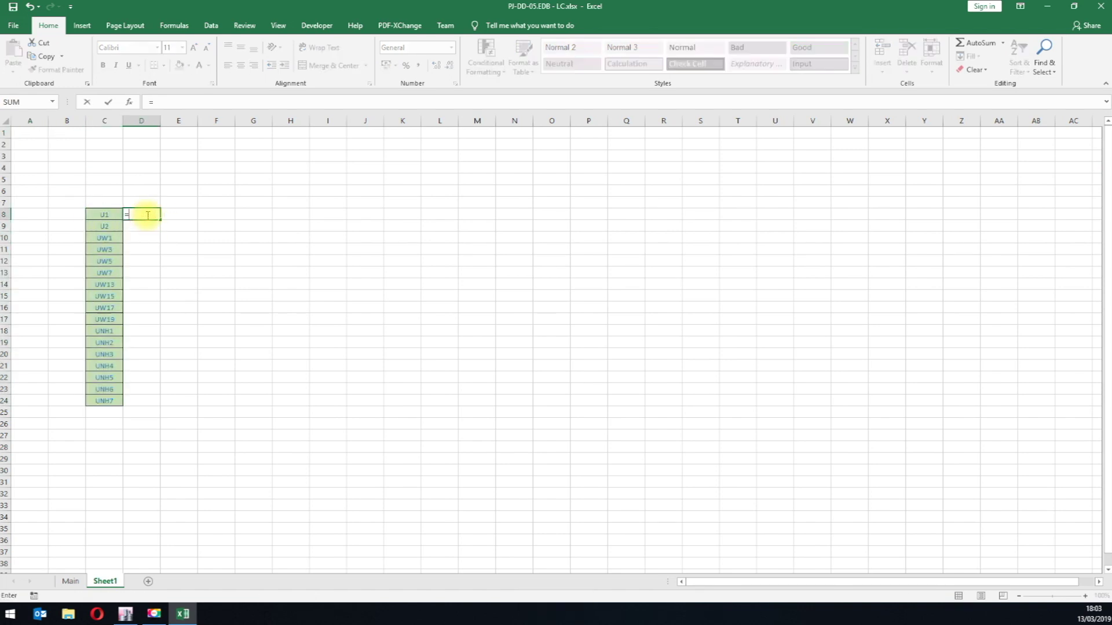
pyautogui.press('Left')
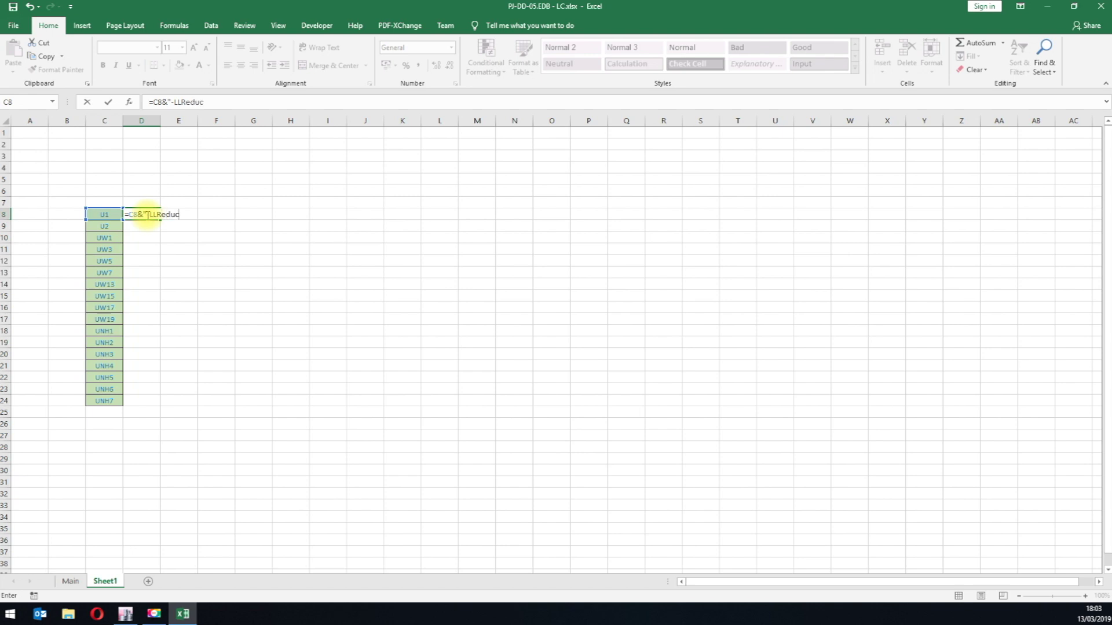
pyautogui.press('Return')
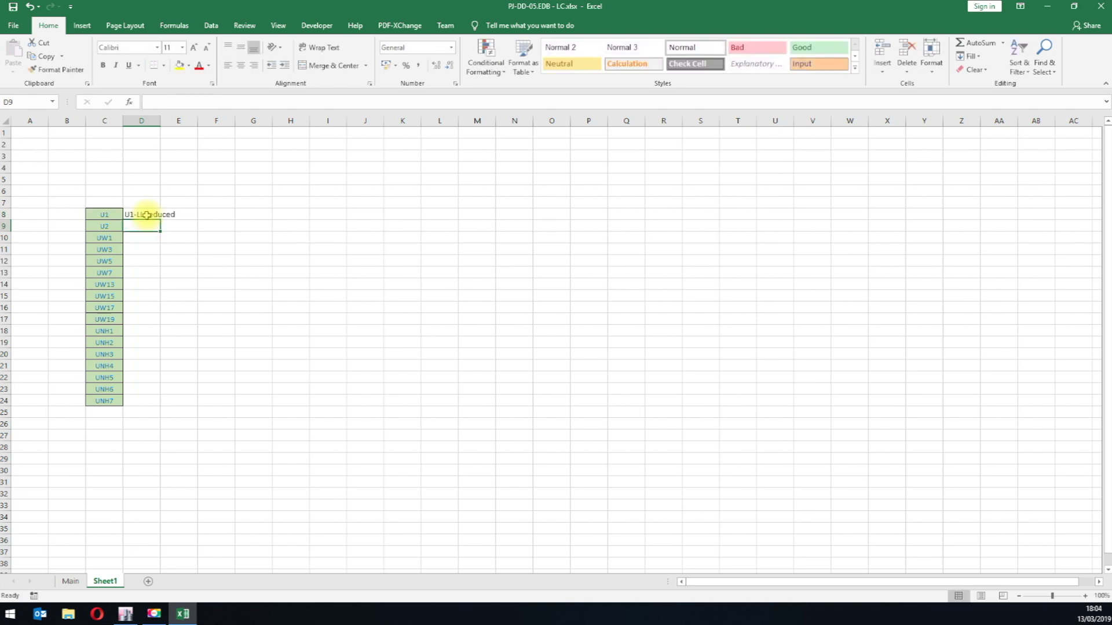
pyautogui.click(146, 215)
pyautogui.press('Right')
pyautogui.hotkey('ctrl', 'Up')
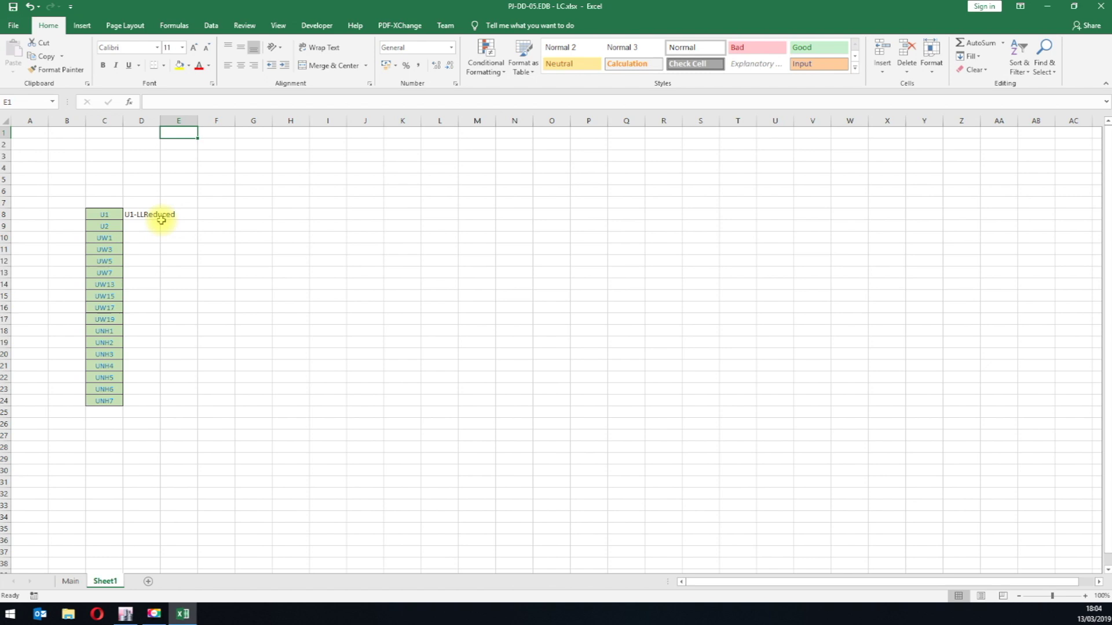
pyautogui.click(155, 215)
pyautogui.doubleClick(160, 219)
pyautogui.hotkey('ctrl', 'c')
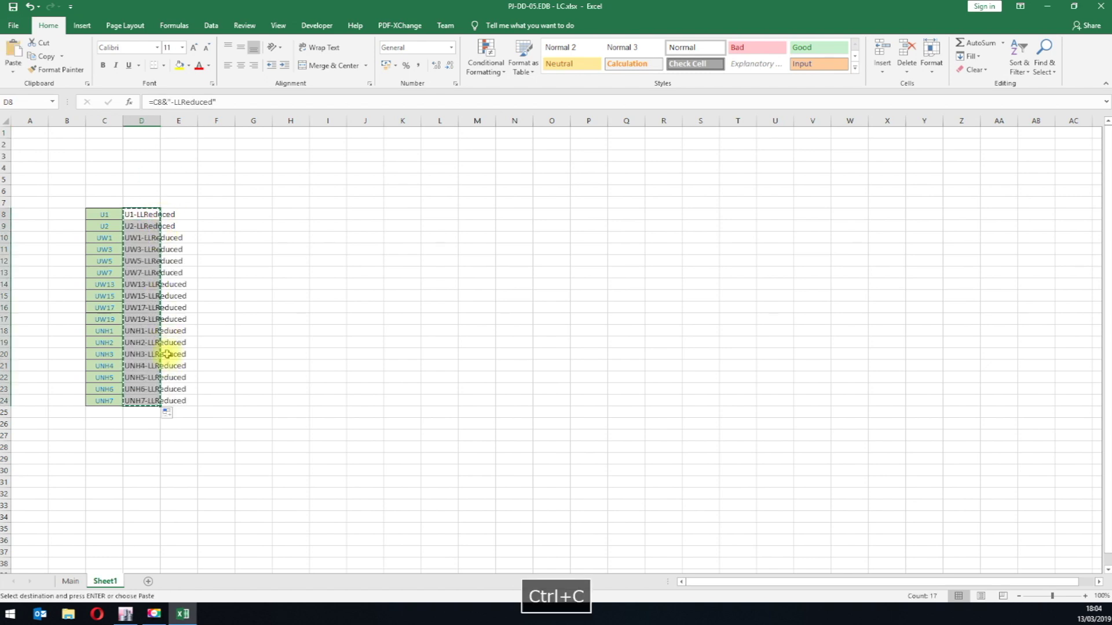
# Step: Paste the LLReduced names as values over A30:A46 on the Main sheet
pyautogui.click(72, 581)
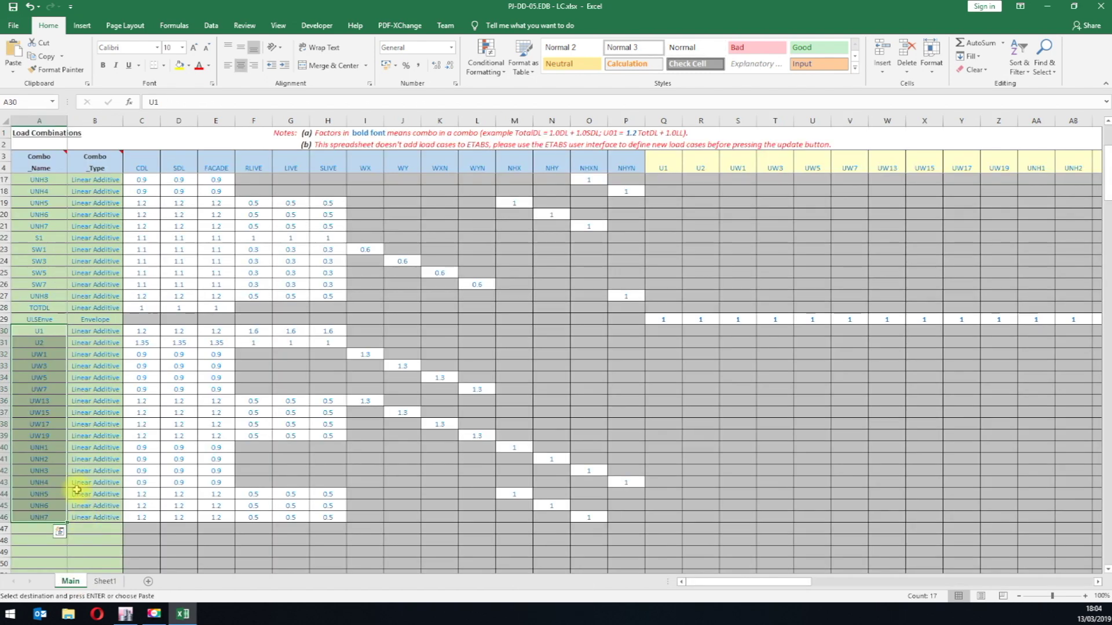
pyautogui.click(41, 331)
pyautogui.rightClick(42, 332)
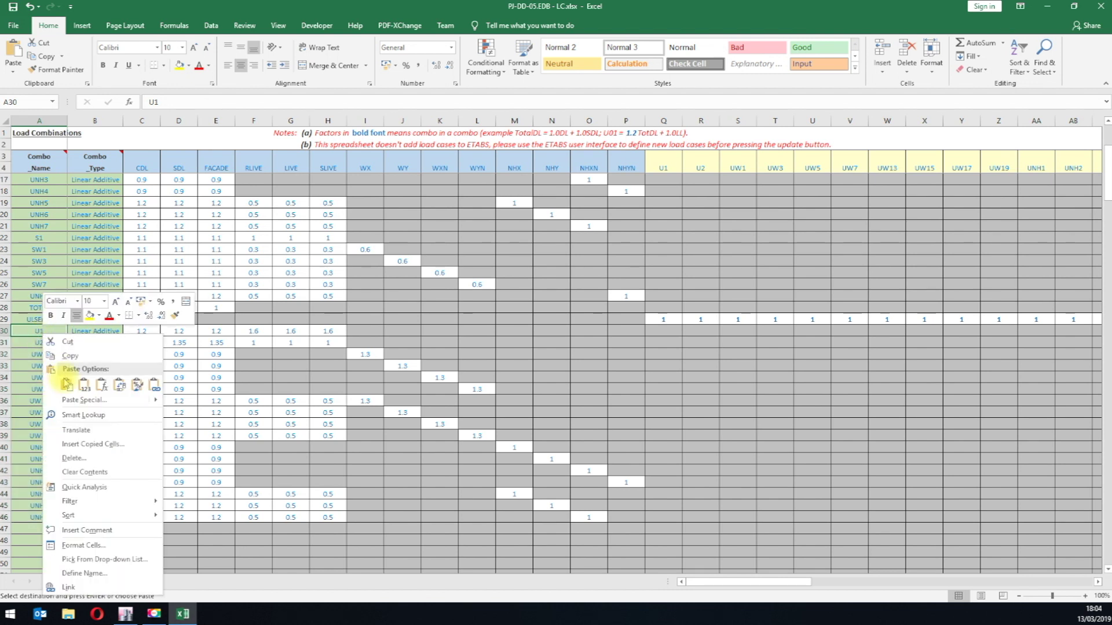
pyautogui.click(83, 386)
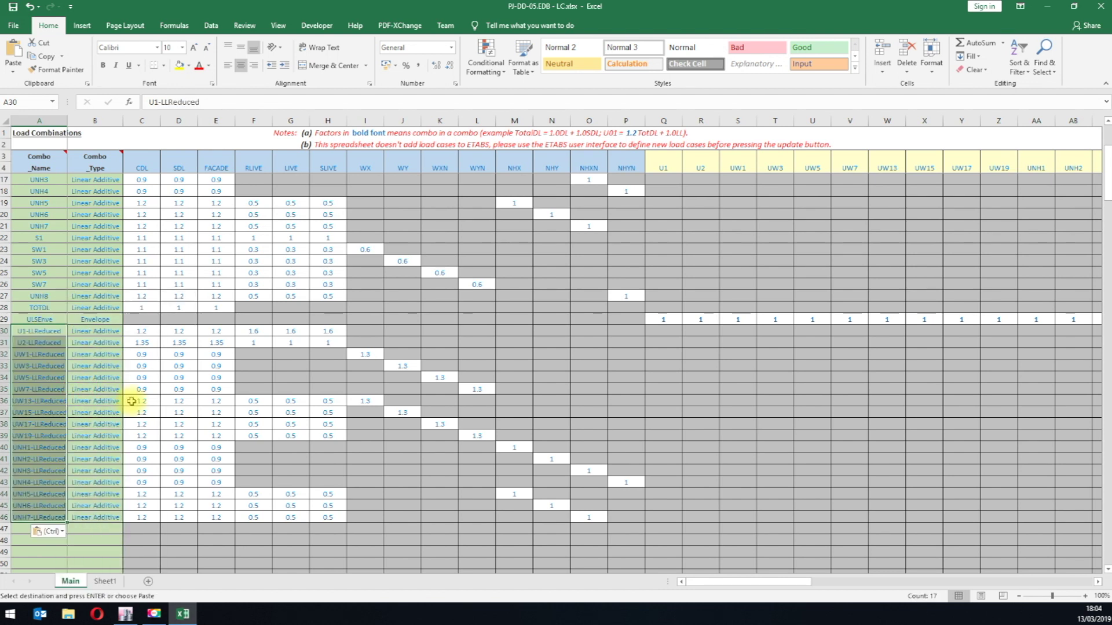
# Step: Confirm the LLReduced combos stay Linear Additive and copy their RLIVE factors in F30:F46
pyautogui.click(92, 333)
pyautogui.click(128, 332)
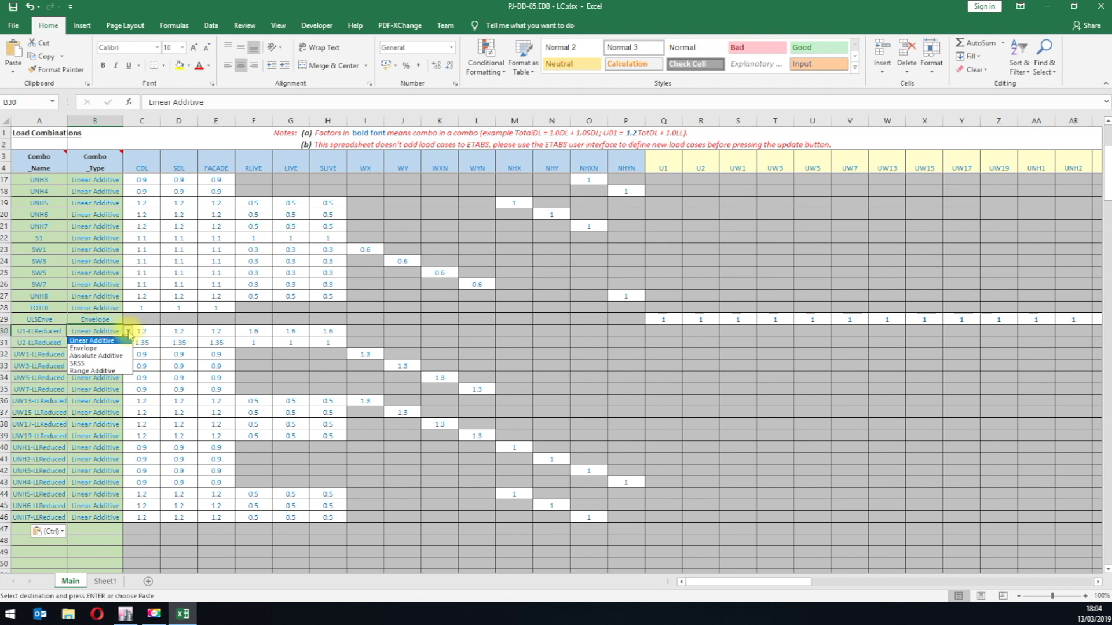
pyautogui.click(93, 341)
pyautogui.click(96, 355)
pyautogui.click(128, 354)
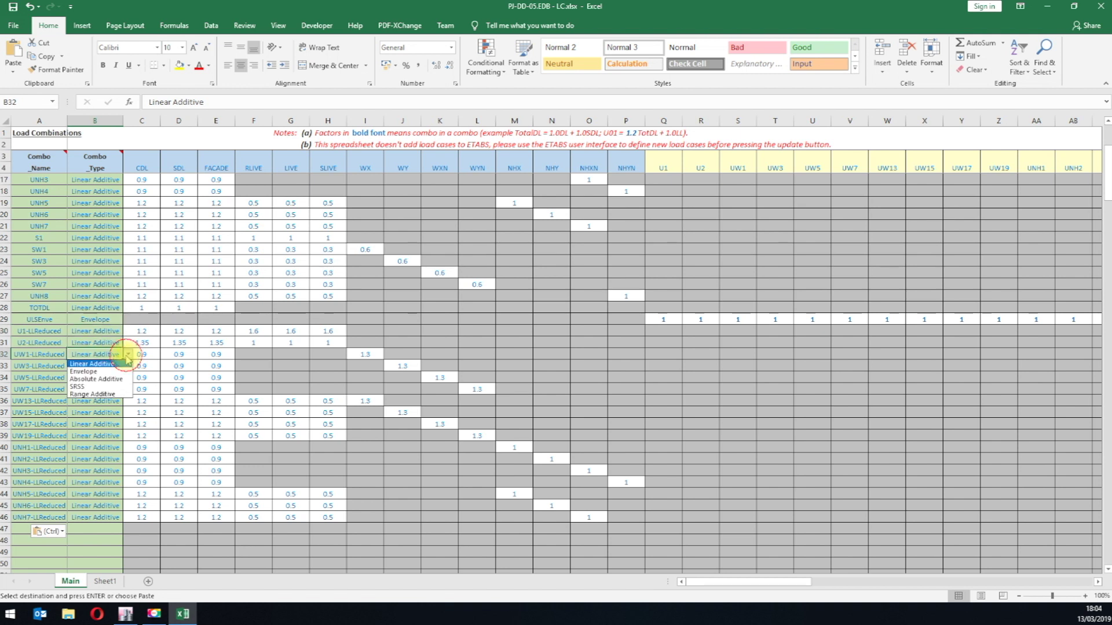
pyautogui.press('Escape')
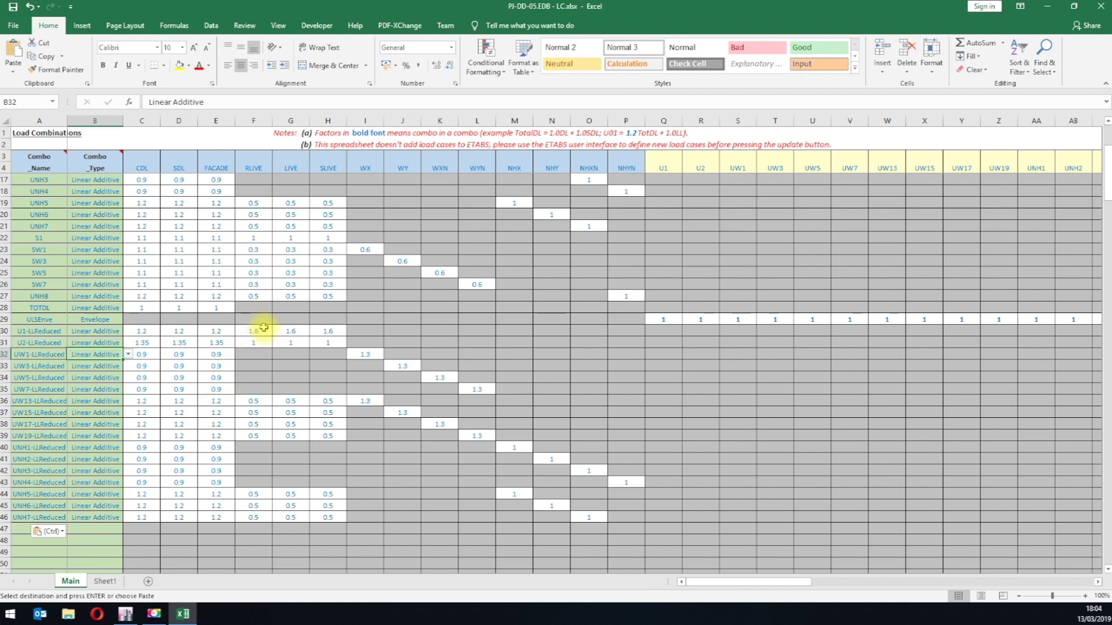
pyautogui.moveTo(259, 332); pyautogui.dragTo(260, 515)
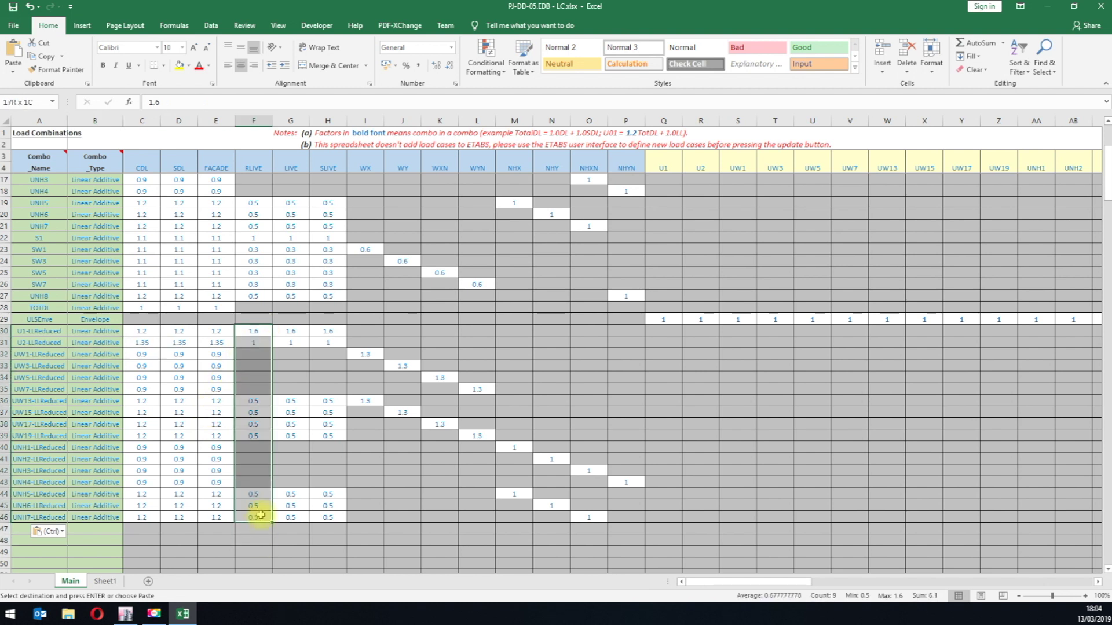
pyautogui.hotkey('ctrl', 'c')
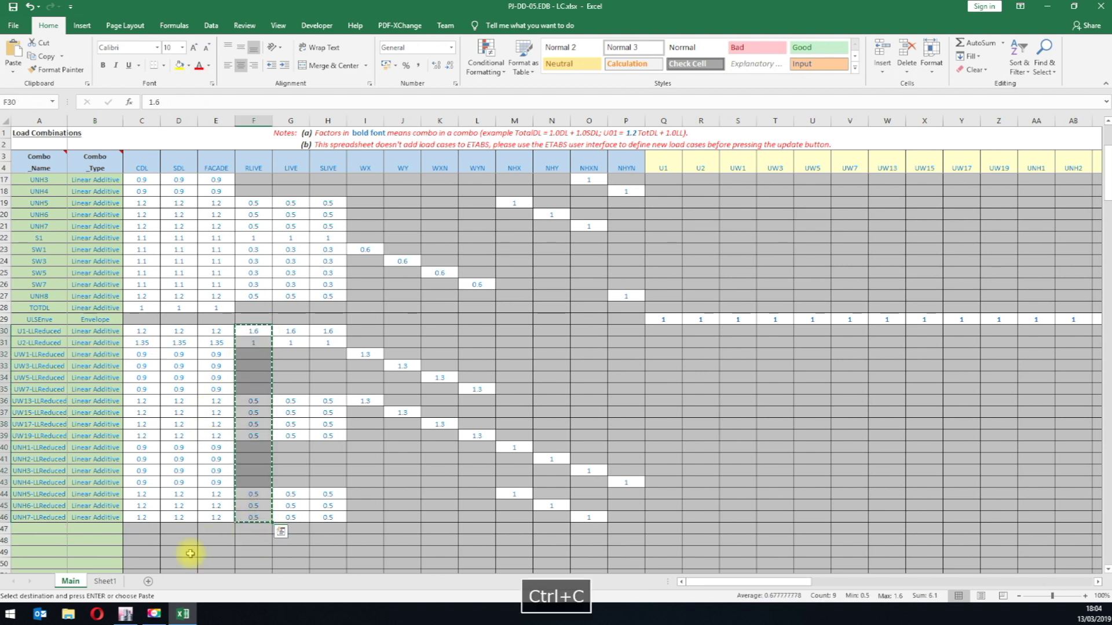
# Step: On Sheet1, paste the RLIVE factors at F8 and fill a halving formula =F8*0.5 down column G
pyautogui.click(111, 583)
pyautogui.click(212, 214)
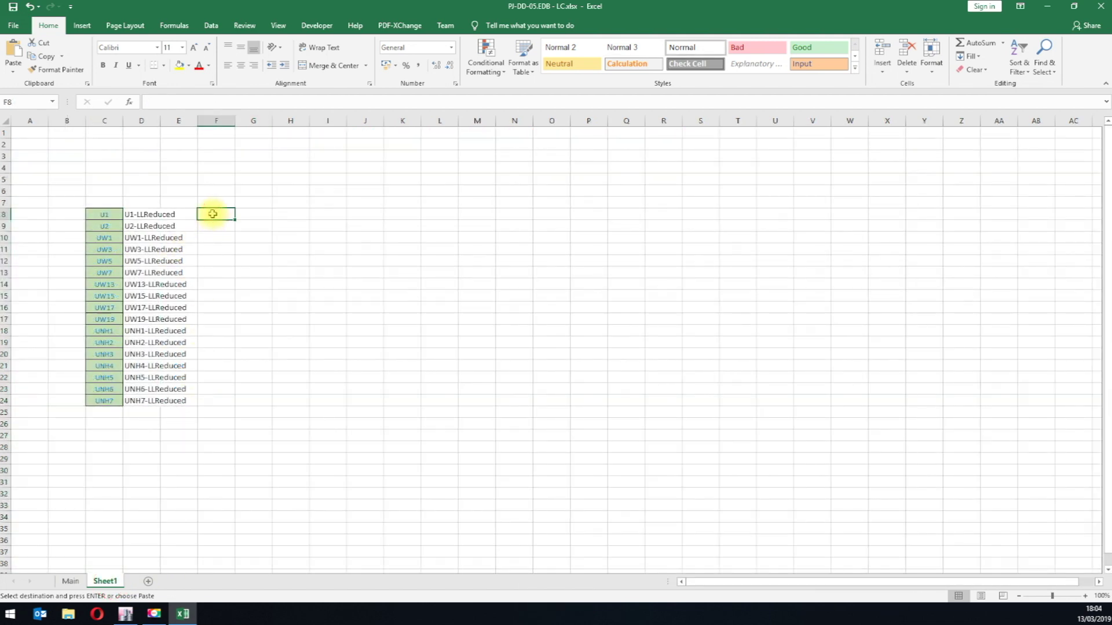
pyautogui.hotkey('ctrl', 'v')
pyautogui.click(263, 214)
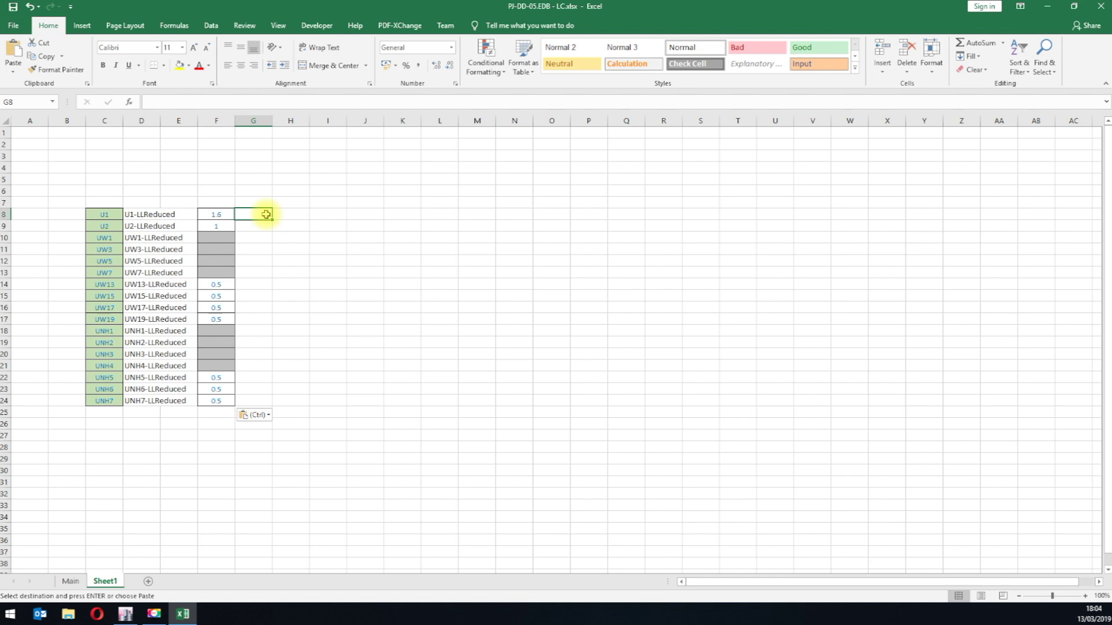
pyautogui.write('=')
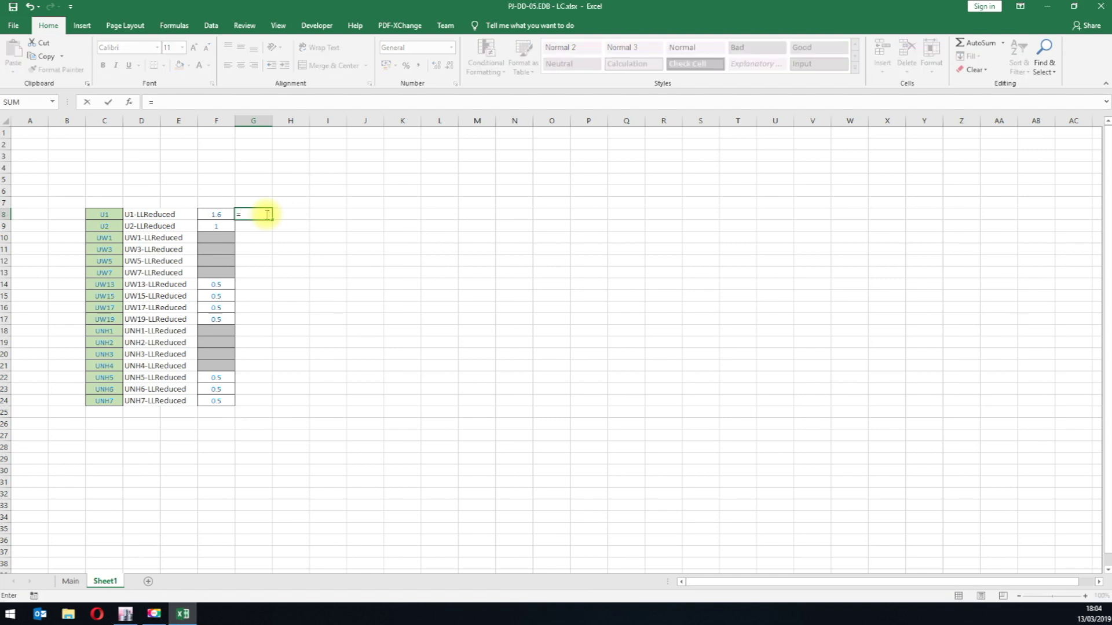
pyautogui.press('Left')
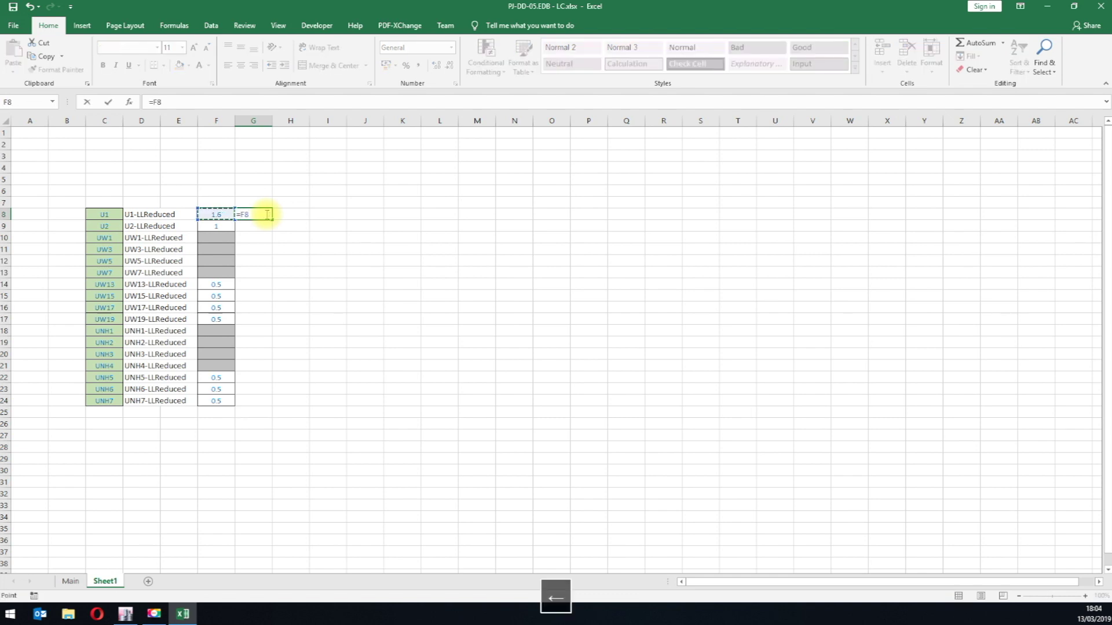
pyautogui.write('*')
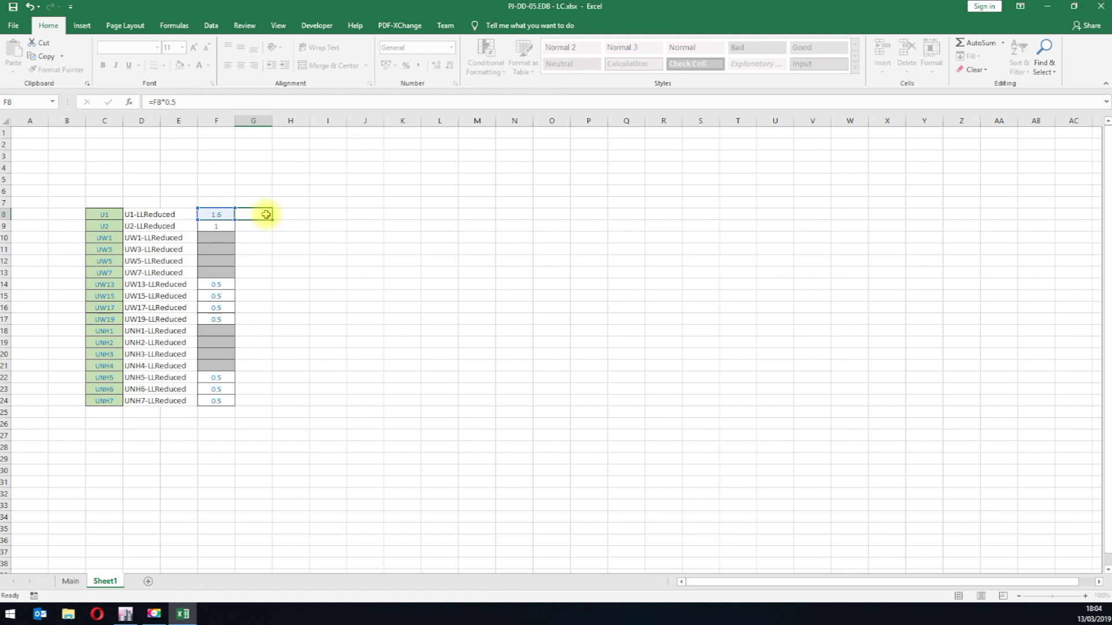
pyautogui.click(265, 214)
pyautogui.moveTo(272, 219); pyautogui.dragTo(259, 401)
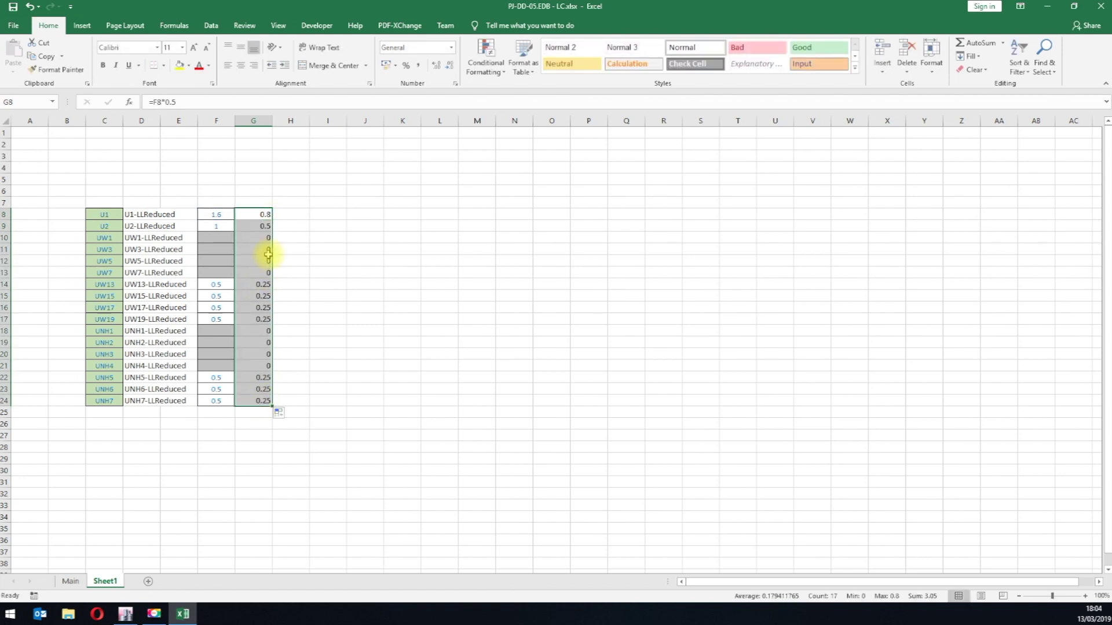
# Step: Clear the zero results for UW1–UW7 and UNH1–UNH4, then copy the halved factors G8:G24
pyautogui.moveTo(263, 237); pyautogui.dragTo(266, 271)
pyautogui.press('Delete')
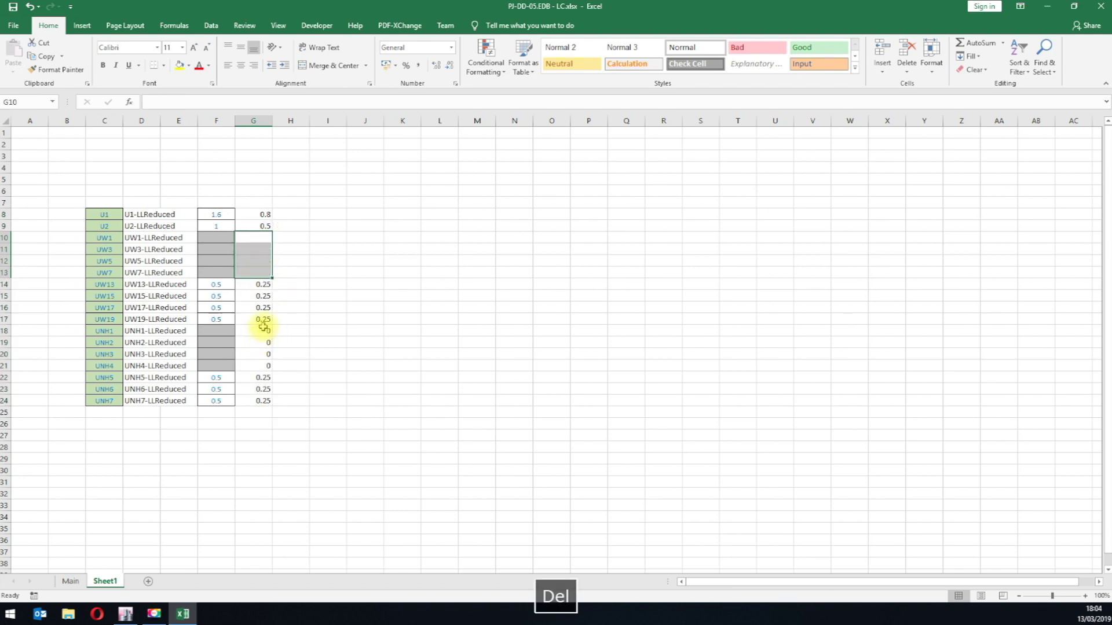
pyautogui.moveTo(268, 331); pyautogui.dragTo(267, 366)
pyautogui.press('Delete')
pyautogui.moveTo(265, 216); pyautogui.dragTo(268, 397)
pyautogui.hotkey('ctrl', 'c')
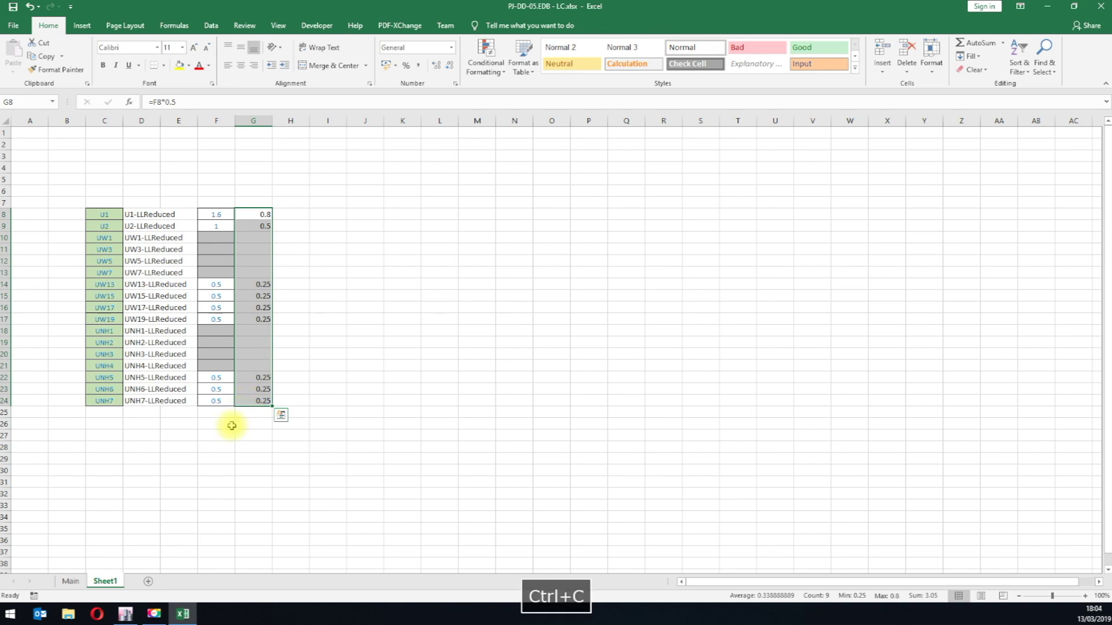
# Step: Paste the halved factors as values into F30 on the Main sheet
pyautogui.click(81, 579)
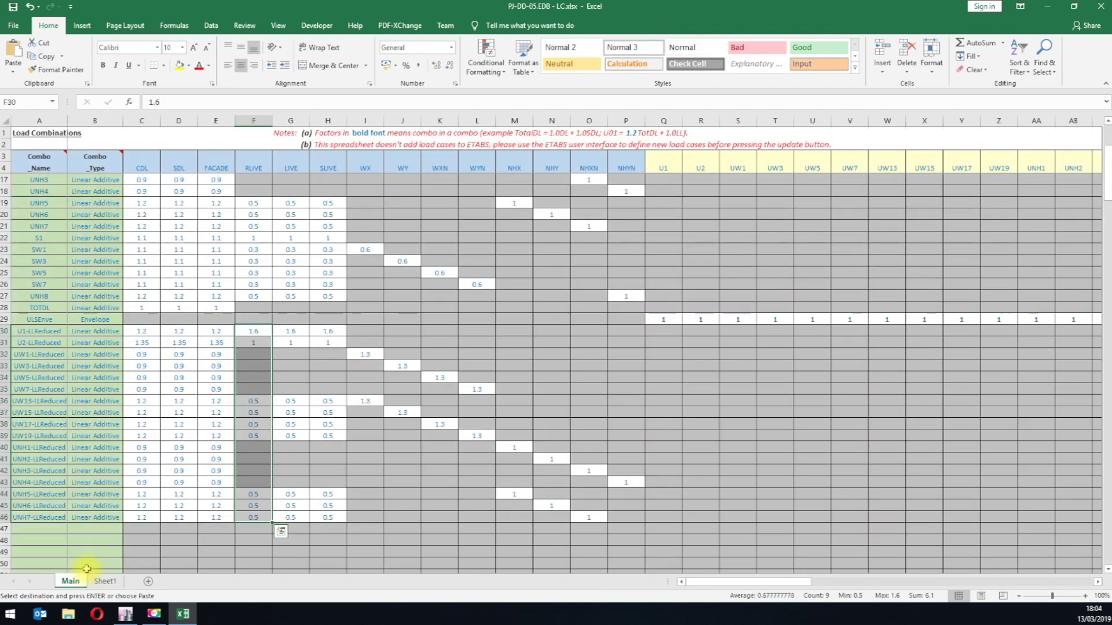
pyautogui.click(260, 329)
pyautogui.rightClick(259, 328)
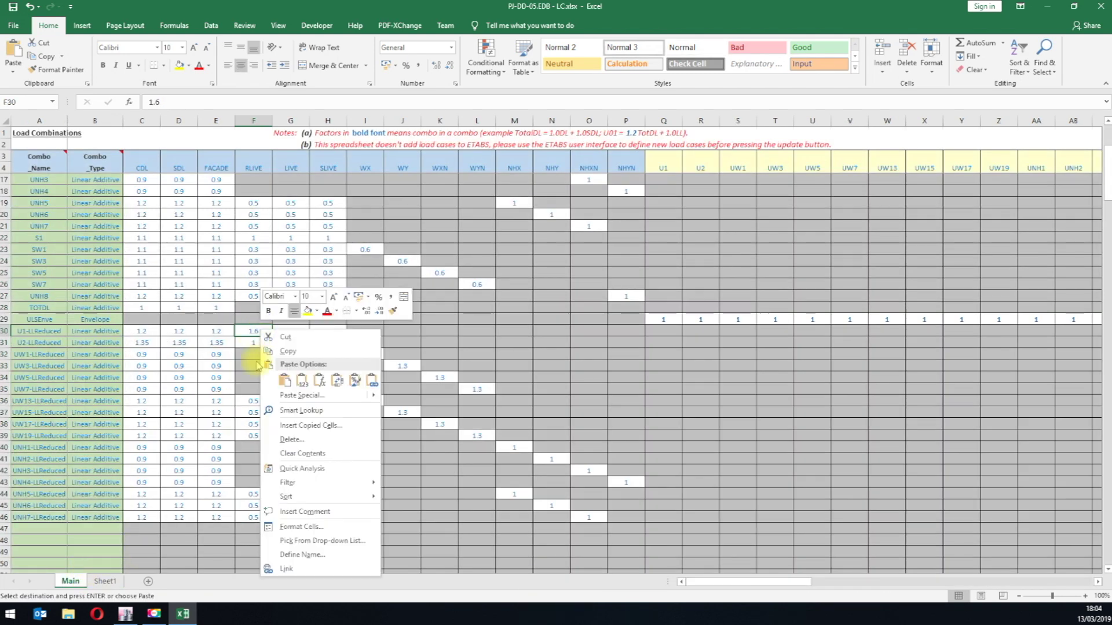
pyautogui.click(290, 379)
pyautogui.click(297, 377)
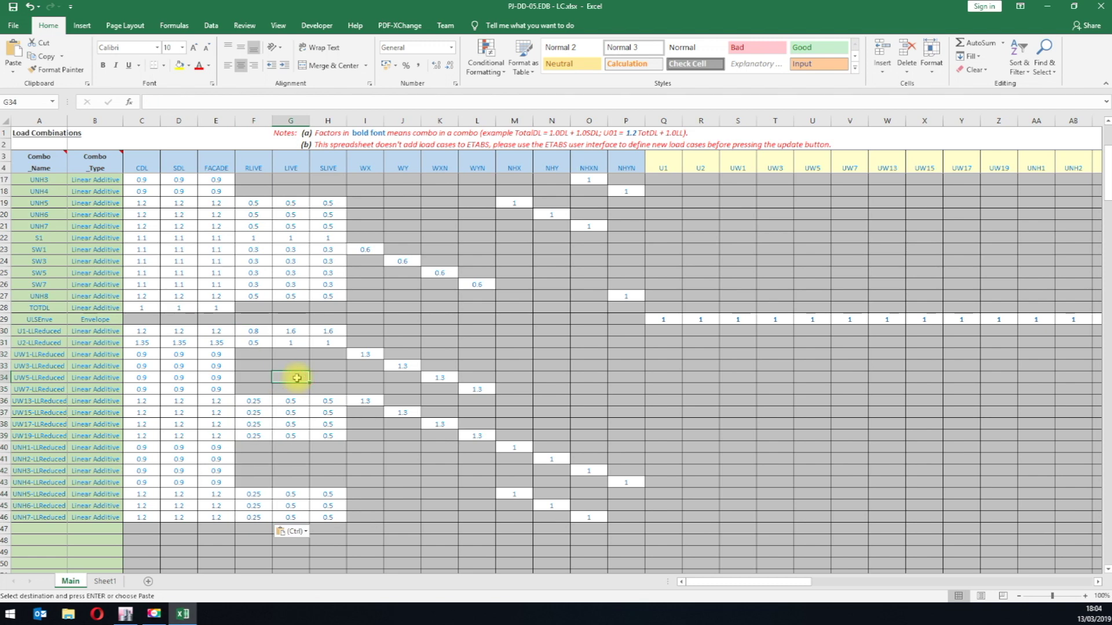
# Step: Run myETABS_Load_Combination_Manager's Update Load Combinations from Excel and acknowledge its success message
pyautogui.click(1047, 6)
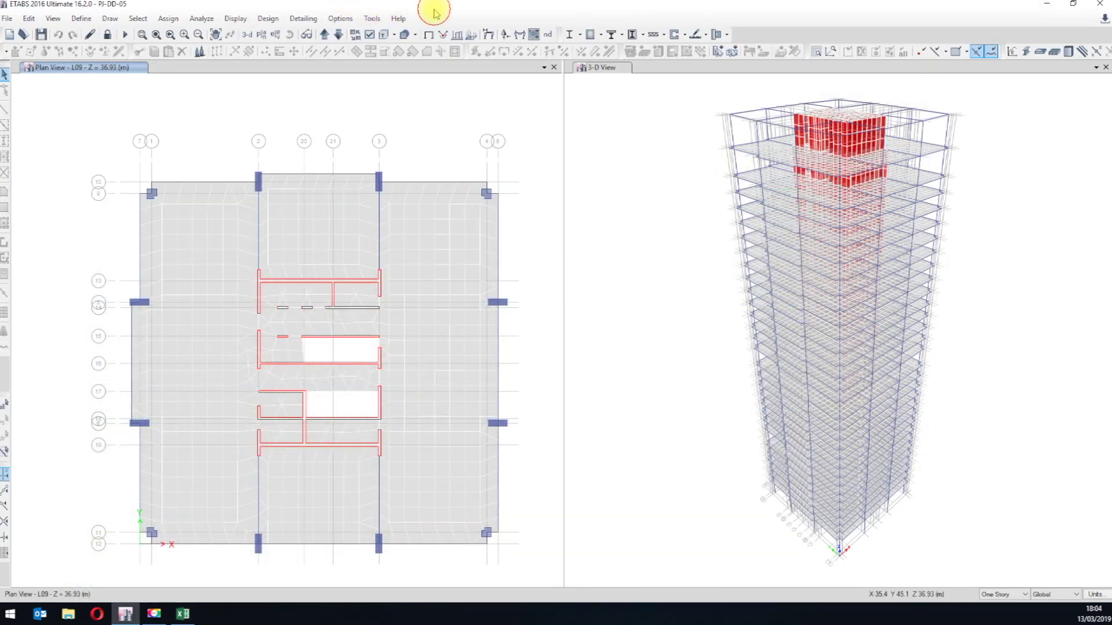
pyautogui.click(379, 19)
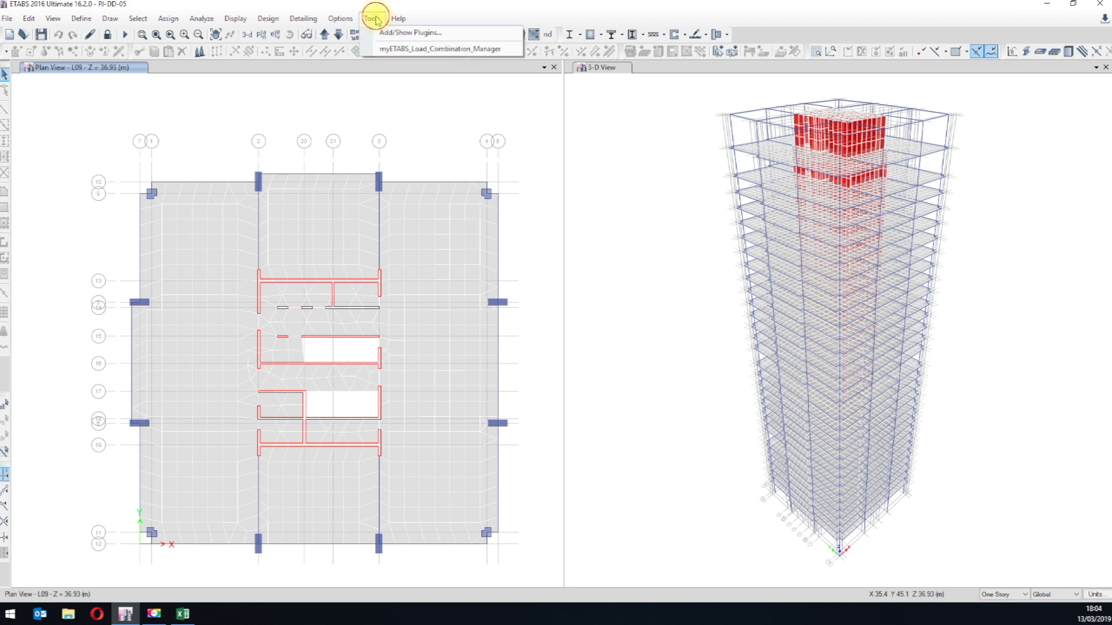
pyautogui.click(400, 49)
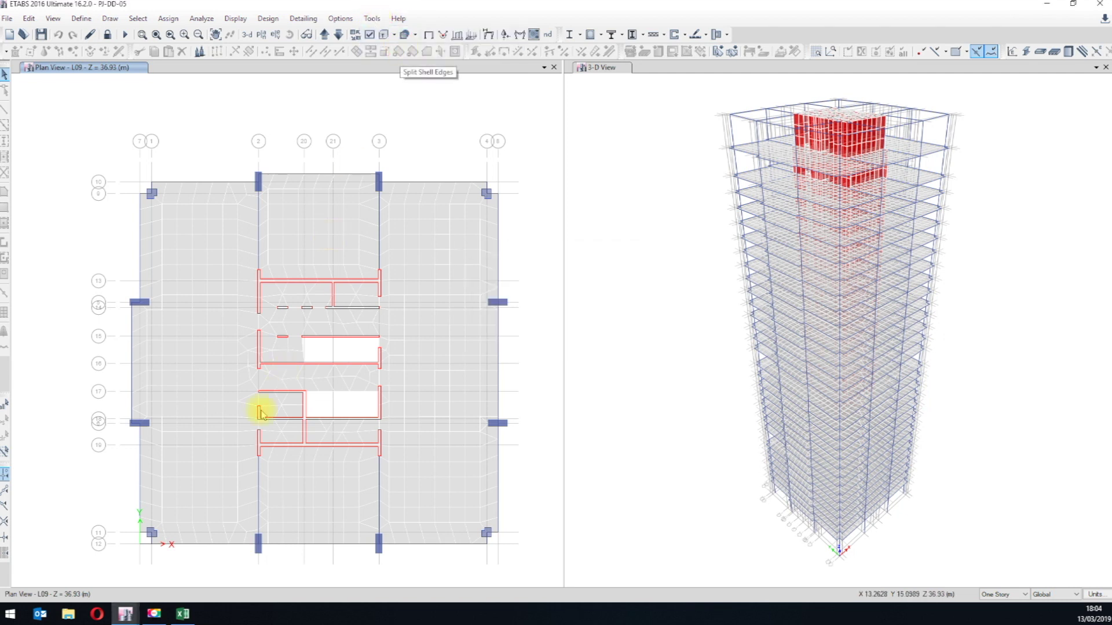
pyautogui.moveTo(125, 615)
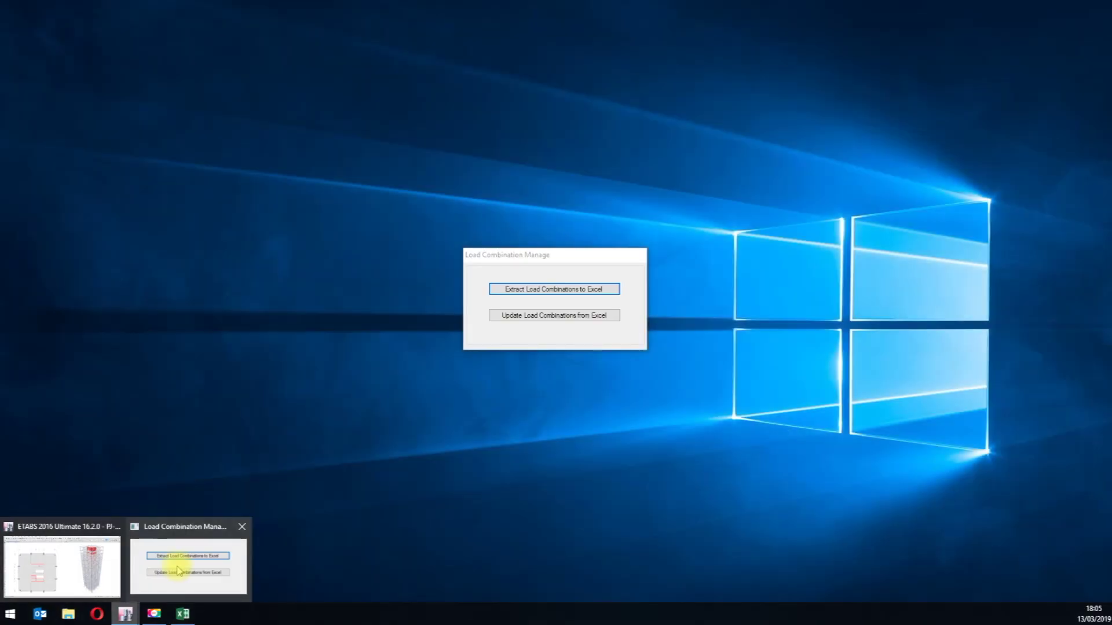
pyautogui.click(186, 564)
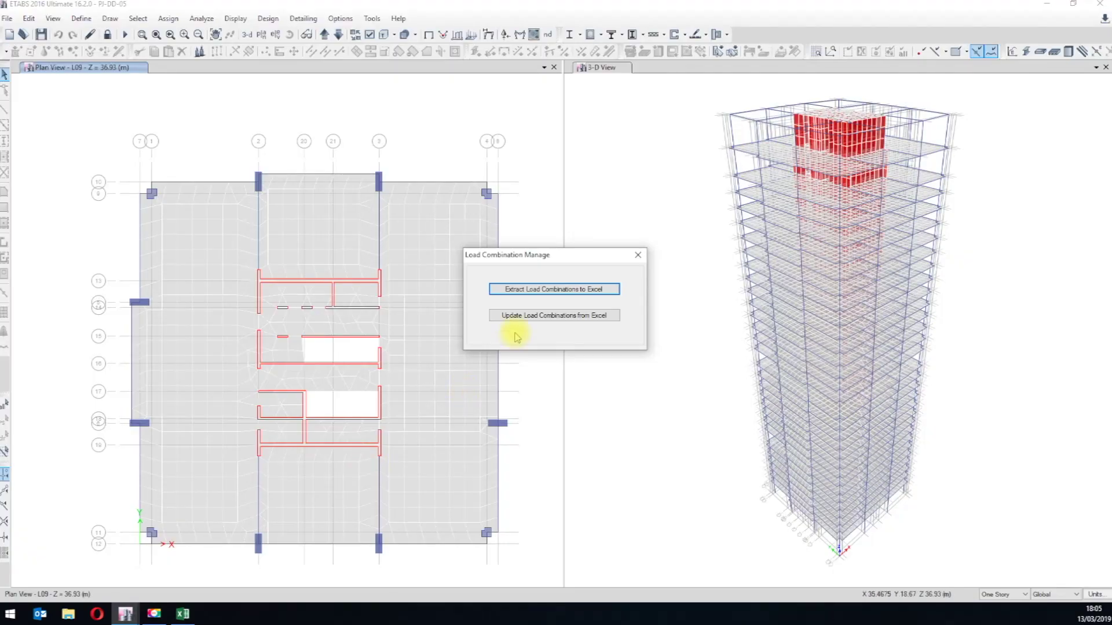
pyautogui.click(559, 316)
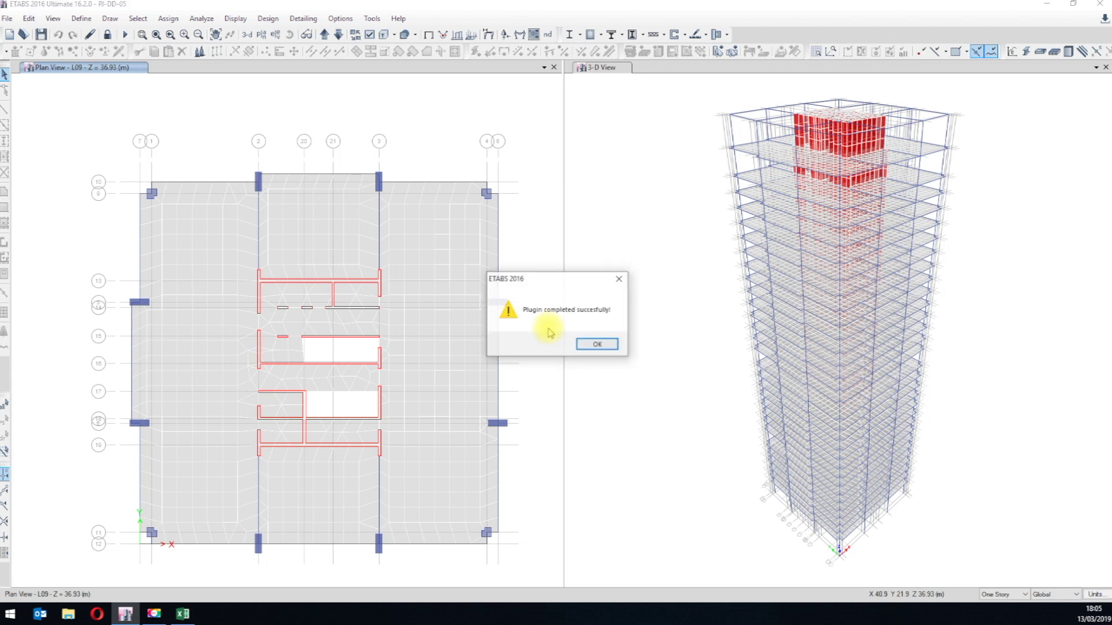
pyautogui.click(598, 345)
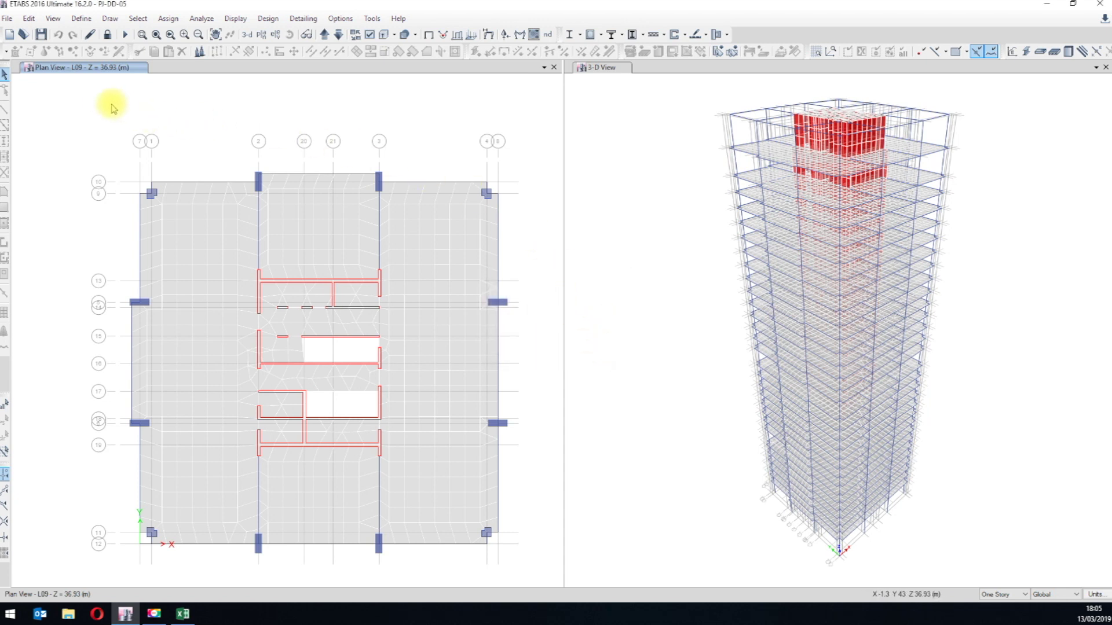
# Step: Open the Load Combinations list to check the new U1-LLReduced and UW1-LLReduced combos
pyautogui.click(81, 19)
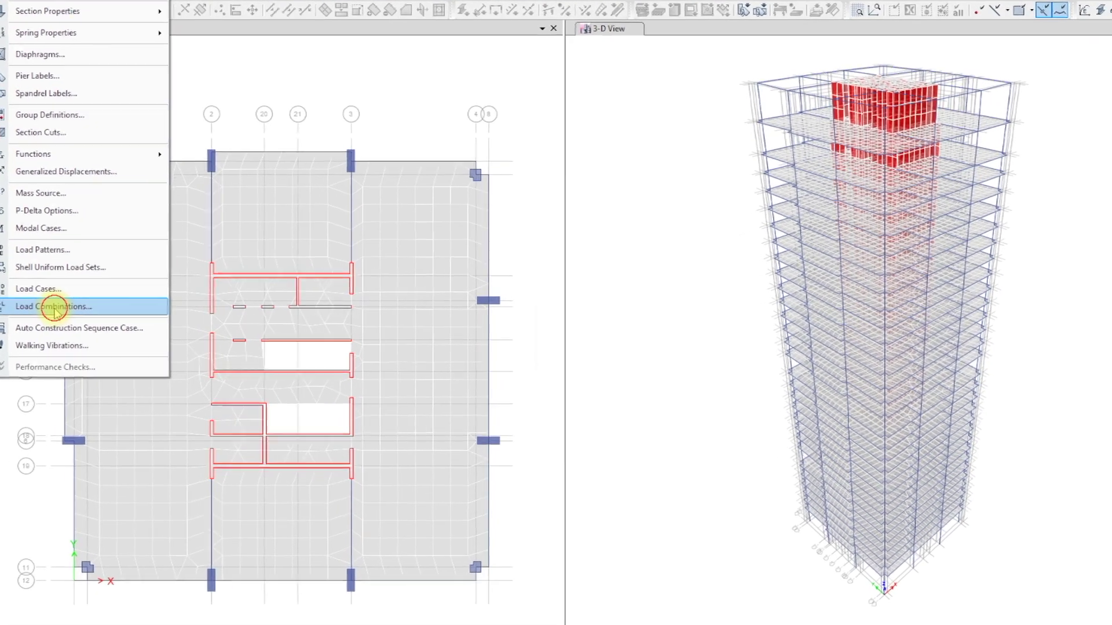
pyautogui.click(119, 308)
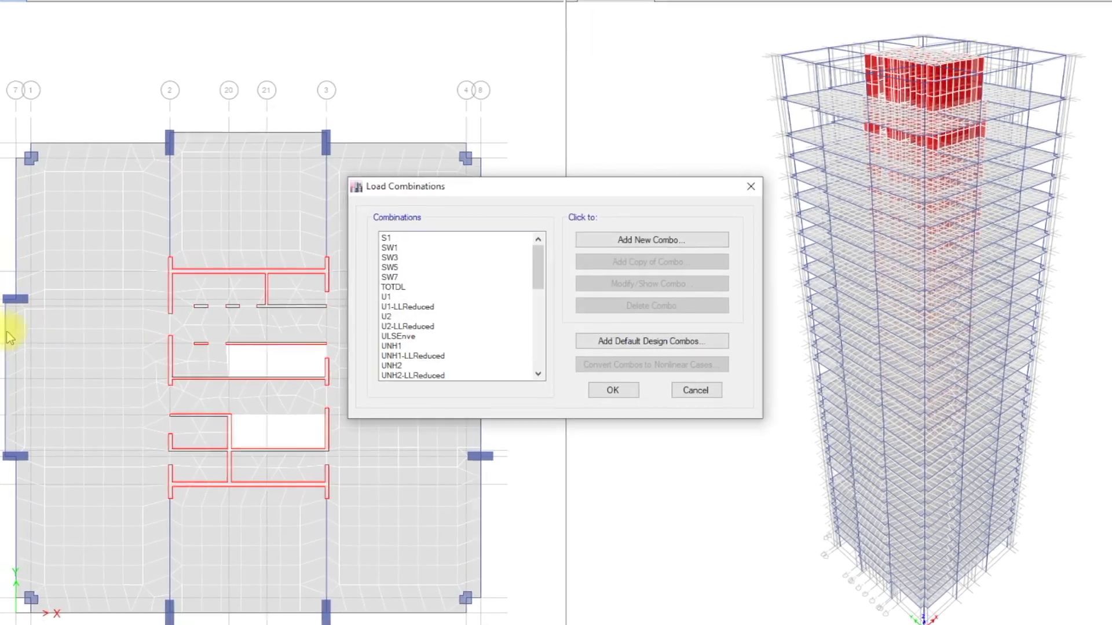